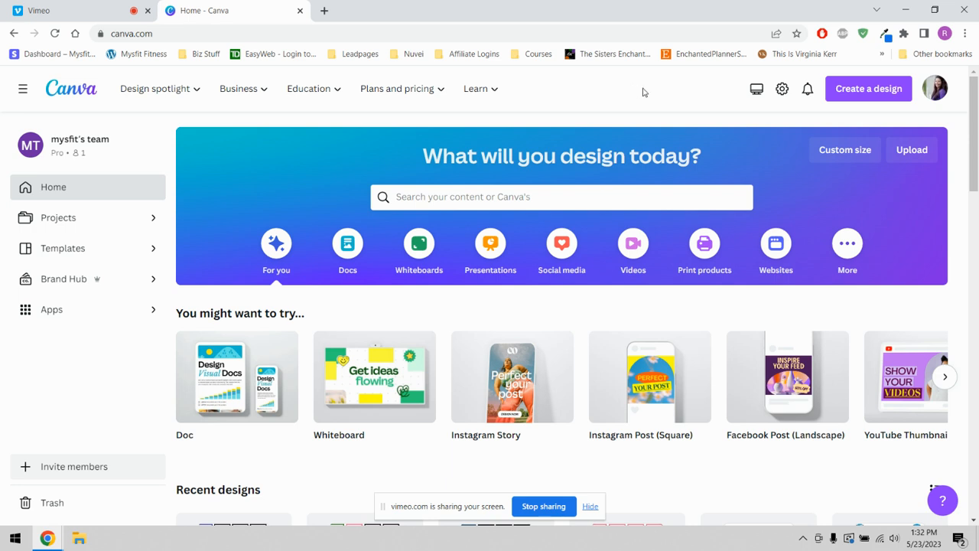
Step: Create a new custom-size design using inches, choosing the recent 6.75 × 9.25 in size
{"action": "left_click", "coordinate": [865, 91]}
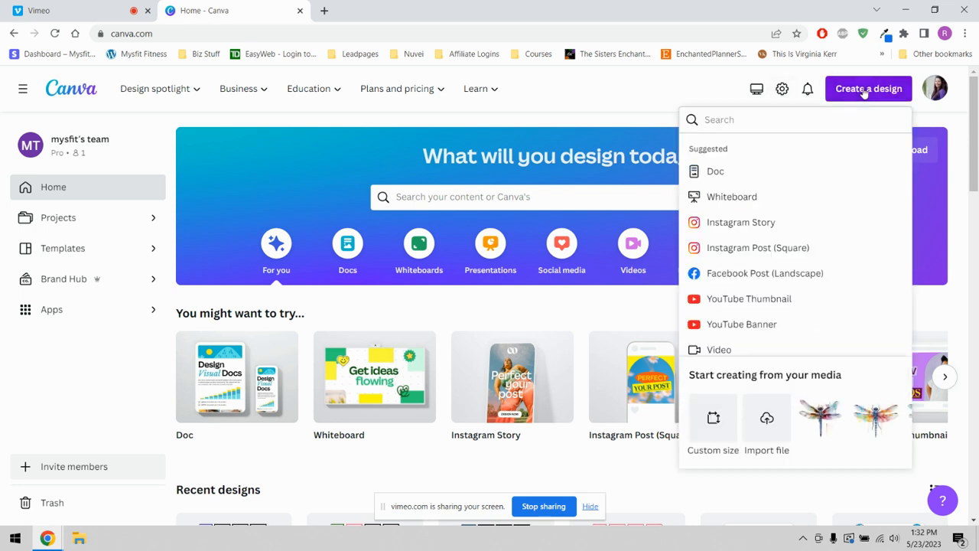
{"action": "left_click", "coordinate": [713, 421]}
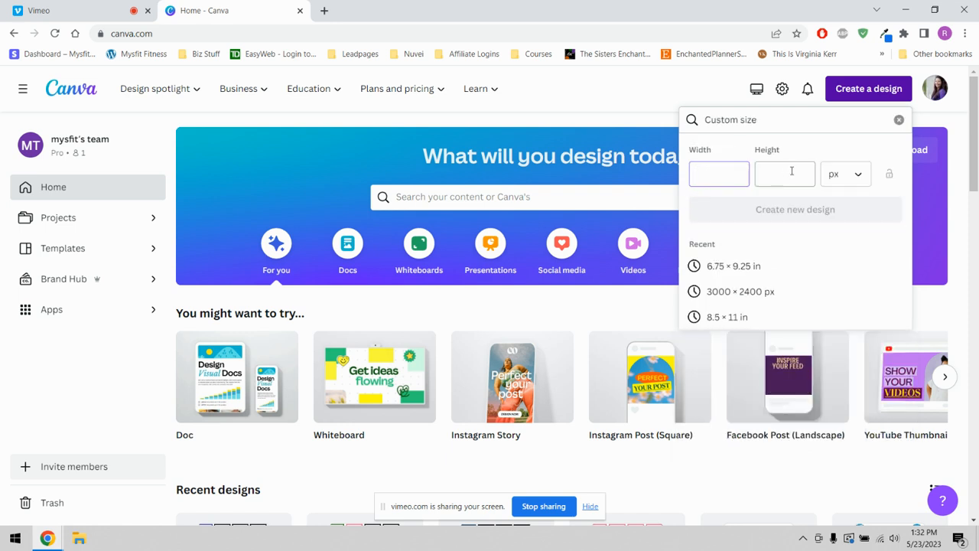
{"action": "left_click", "coordinate": [860, 178]}
{"action": "left_click", "coordinate": [843, 234]}
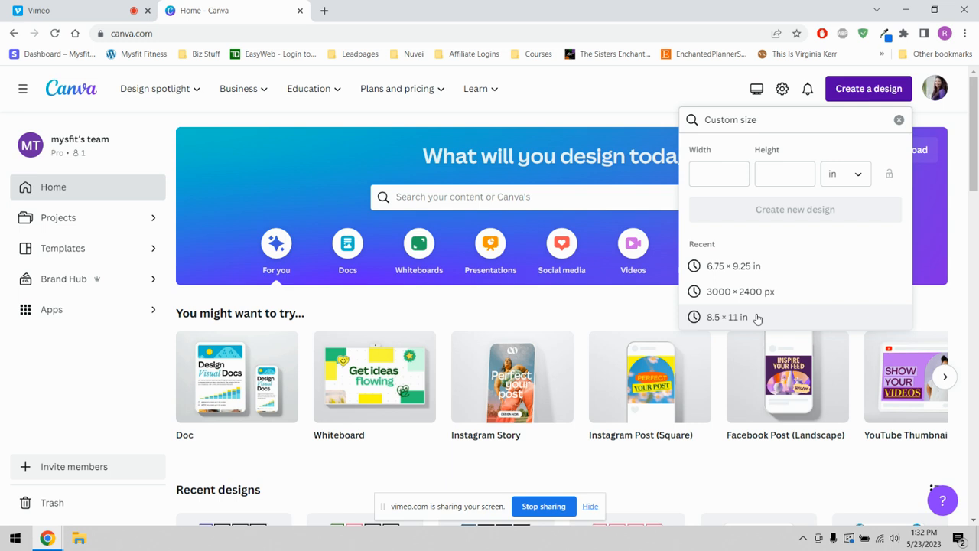
{"action": "left_click", "coordinate": [746, 270]}
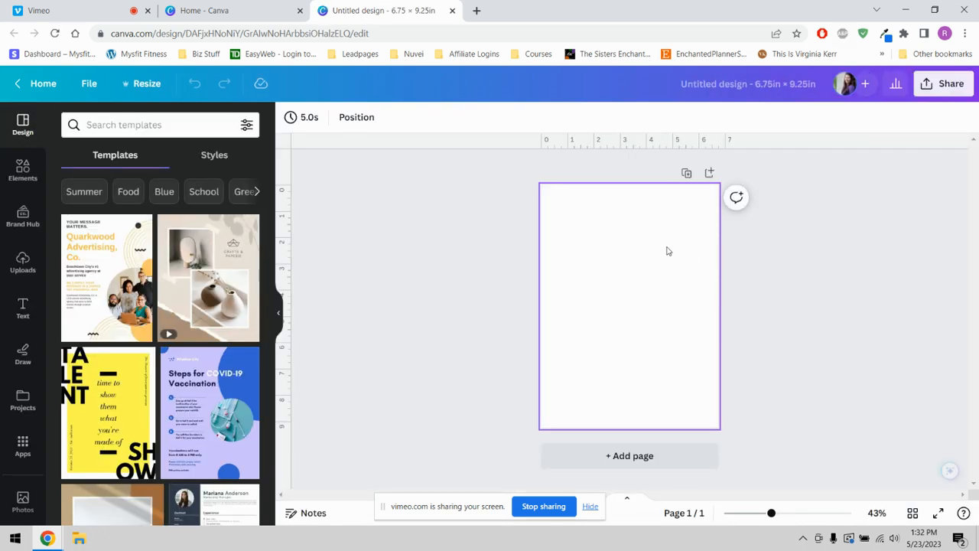
Step: Add a plain square from the Lines & Shapes elements to the blank page
{"action": "left_click", "coordinate": [22, 168]}
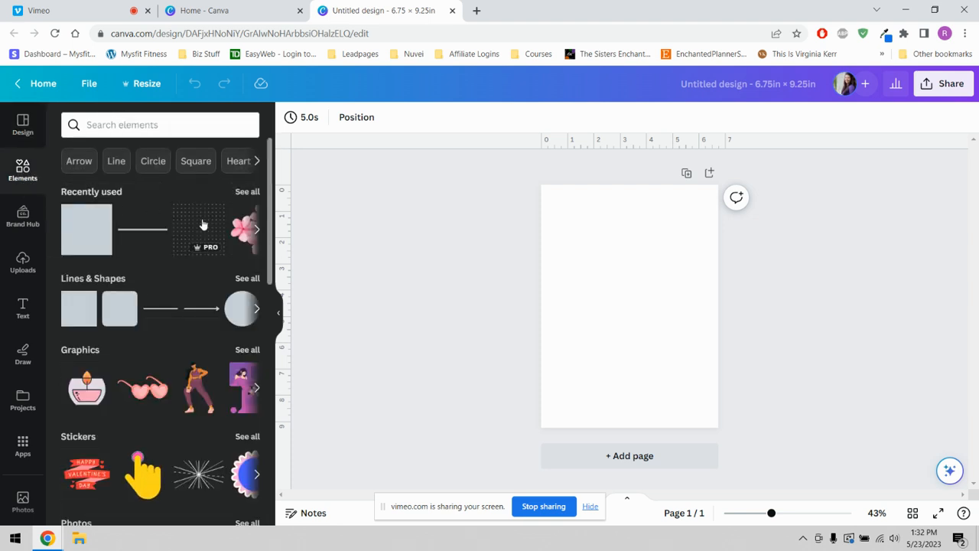
{"action": "left_click", "coordinate": [247, 279]}
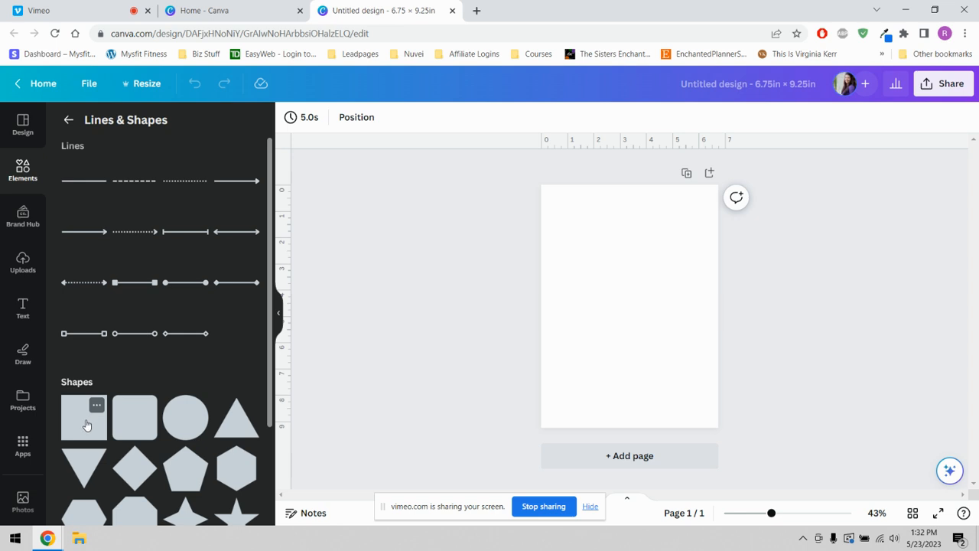
{"action": "left_click", "coordinate": [86, 425]}
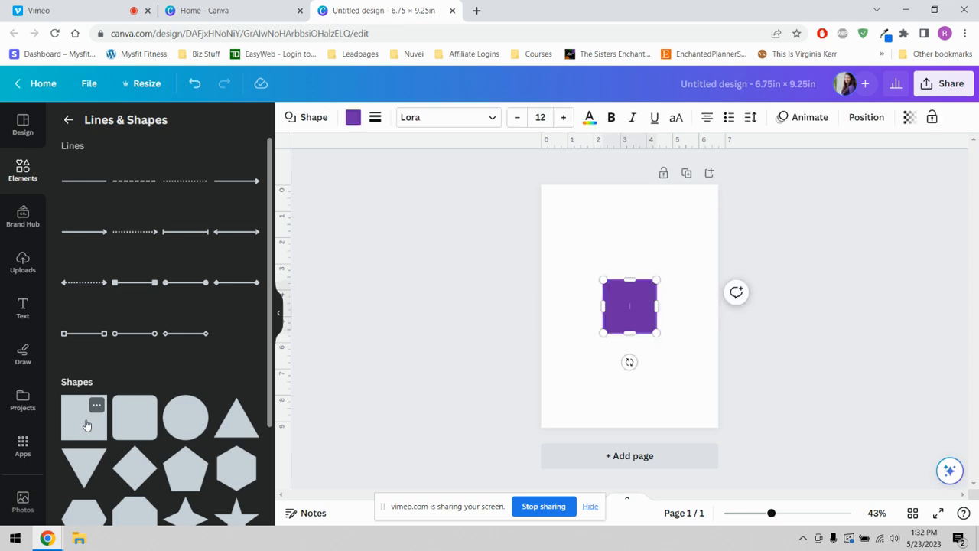
{"action": "left_click", "coordinate": [278, 315]}
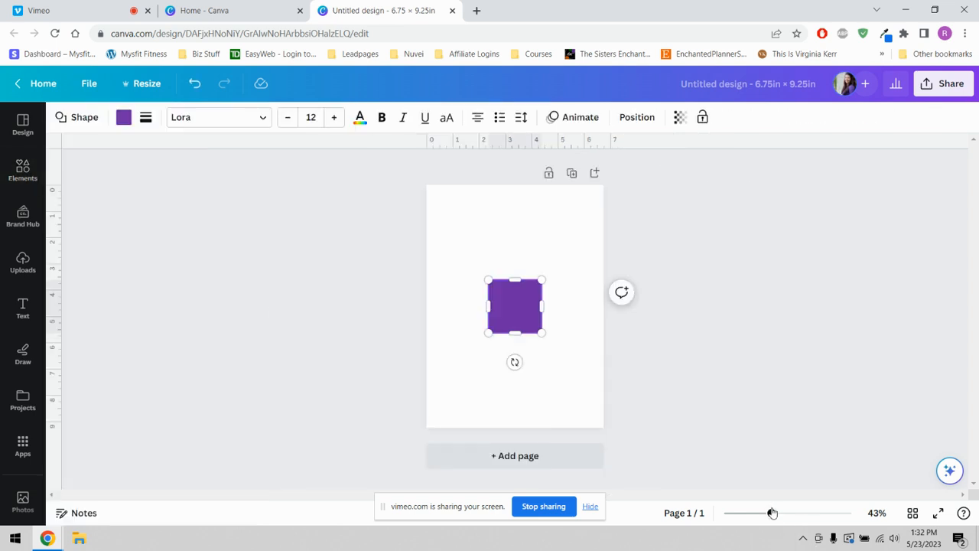
Step: Move the purple square into the page's upper-left corner, leaving a small margin from the edges
{"action": "left_click_drag", "start_coordinate": [774, 517], "coordinate": [806, 515]}
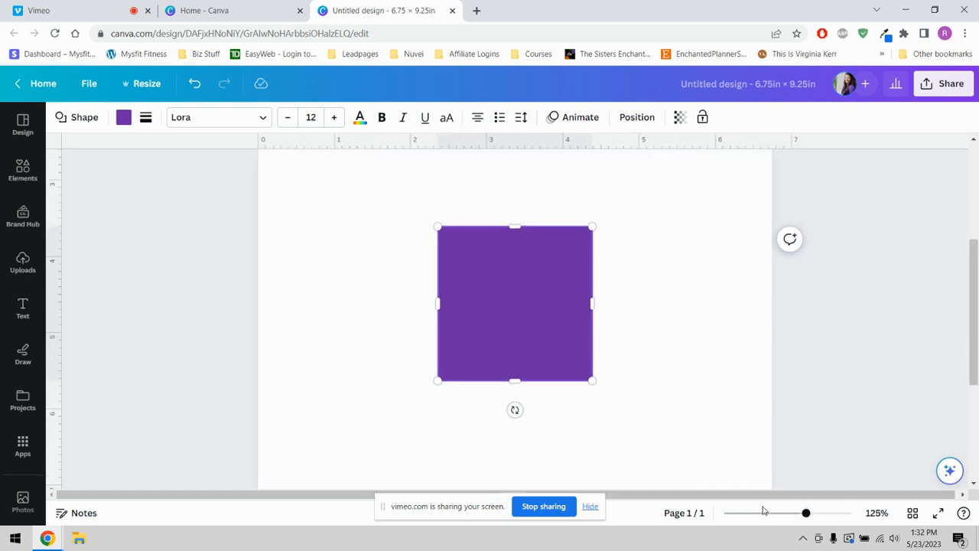
{"action": "left_click_drag", "start_coordinate": [583, 400], "coordinate": [463, 266]}
{"action": "scroll", "coordinate": [500, 393], "scroll_direction": "up", "scroll_amount": 3}
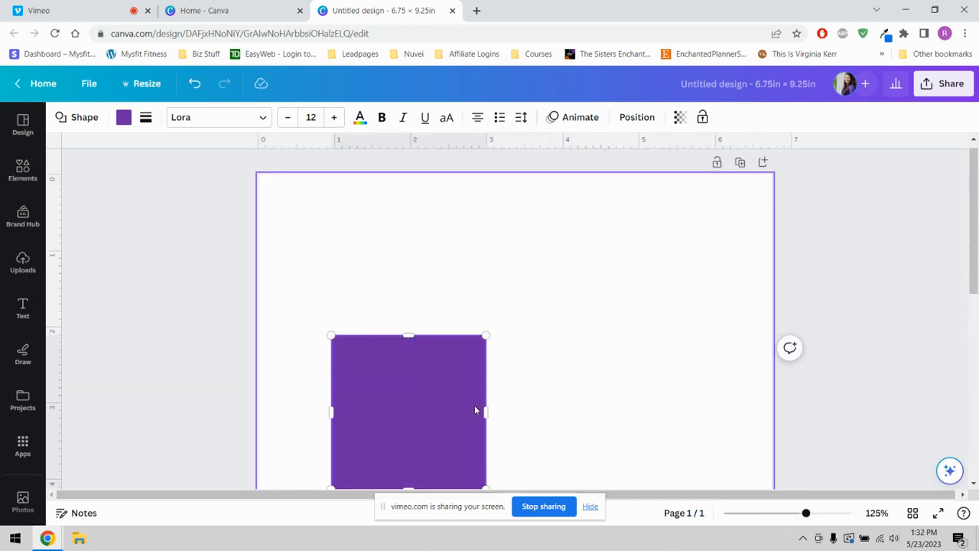
{"action": "left_click_drag", "start_coordinate": [424, 398], "coordinate": [367, 253]}
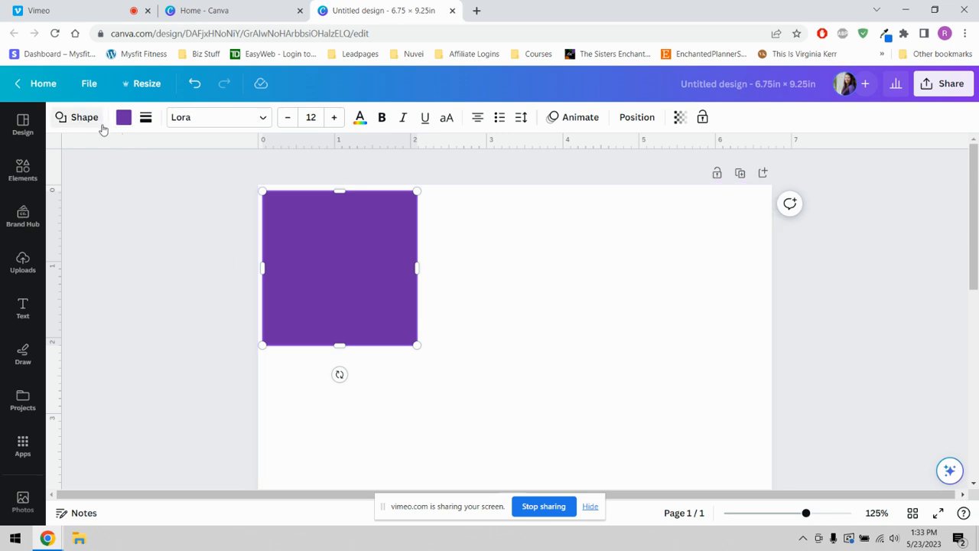
Step: Give the square a solid border with a weight of 8
{"action": "left_click", "coordinate": [147, 124]}
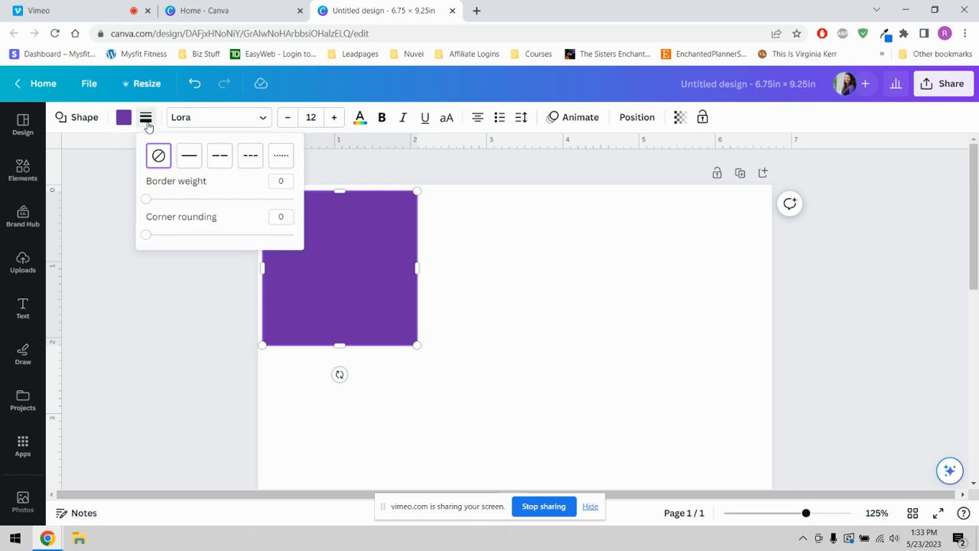
{"action": "mouse_move", "coordinate": [146, 235]}
{"action": "left_mouse_down"}
{"action": "mouse_move", "coordinate": [234, 253]}
{"action": "mouse_move", "coordinate": [145, 254]}
{"action": "left_mouse_up"}
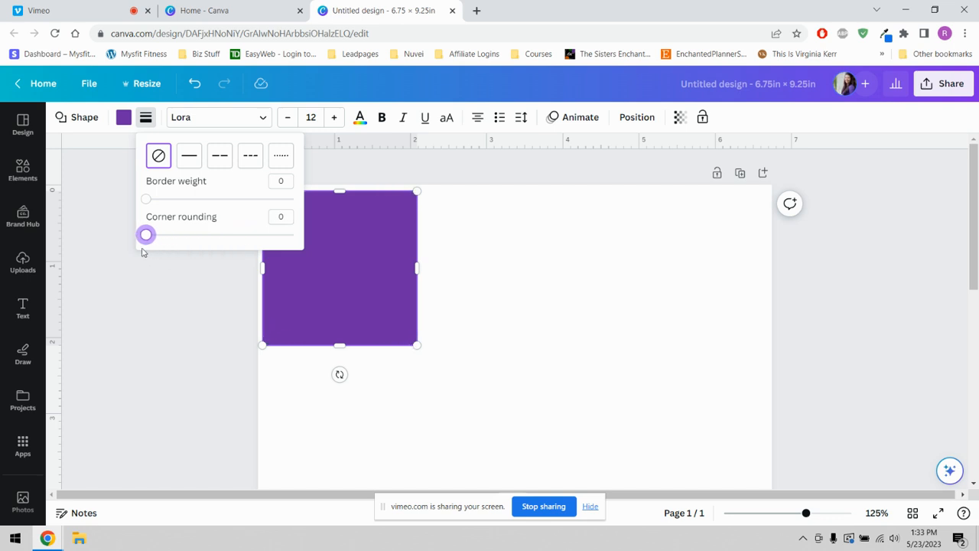
{"action": "mouse_move", "coordinate": [145, 199]}
{"action": "left_mouse_down"}
{"action": "mouse_move", "coordinate": [182, 197]}
{"action": "mouse_move", "coordinate": [146, 199]}
{"action": "left_mouse_up"}
{"action": "left_click", "coordinate": [280, 182]}
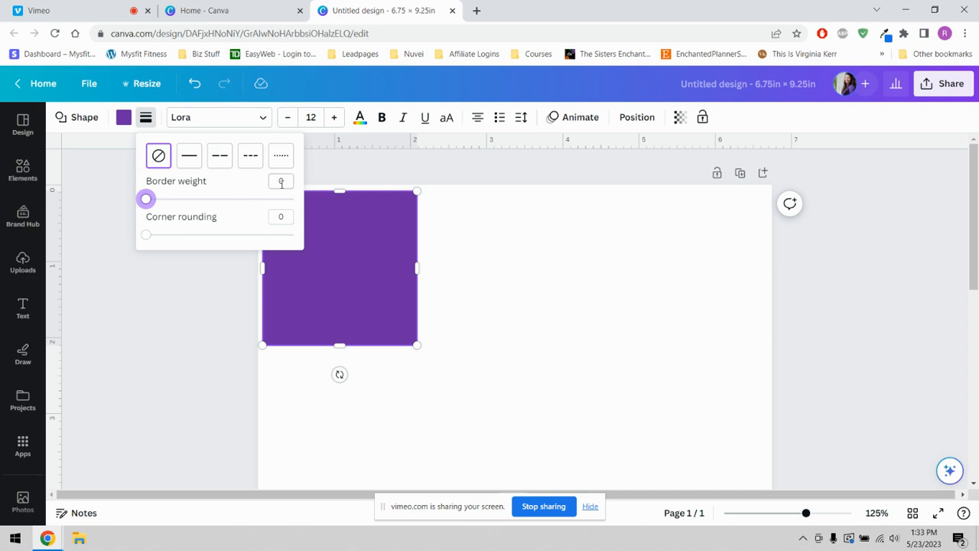
{"action": "type", "text": "8"}
{"action": "key", "text": "Return"}
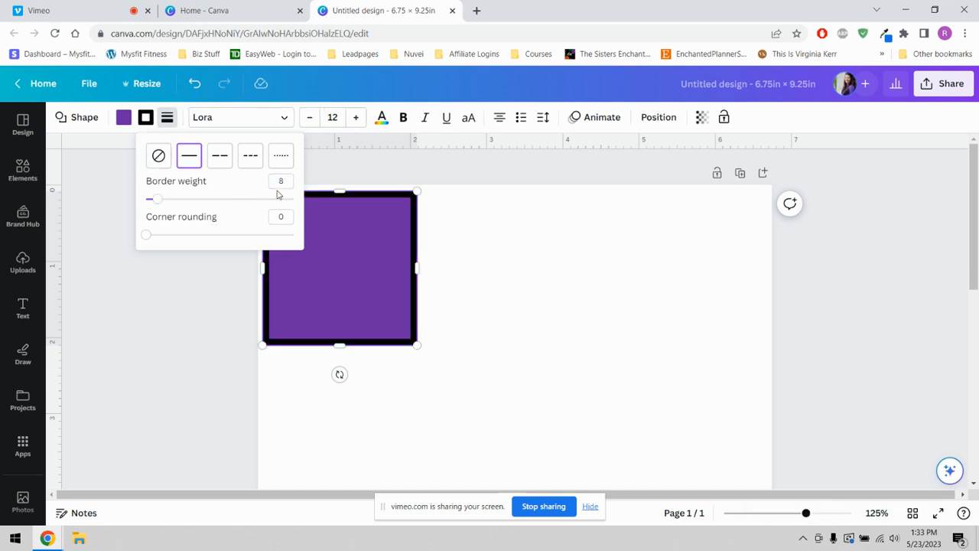
{"action": "key", "text": "Escape"}
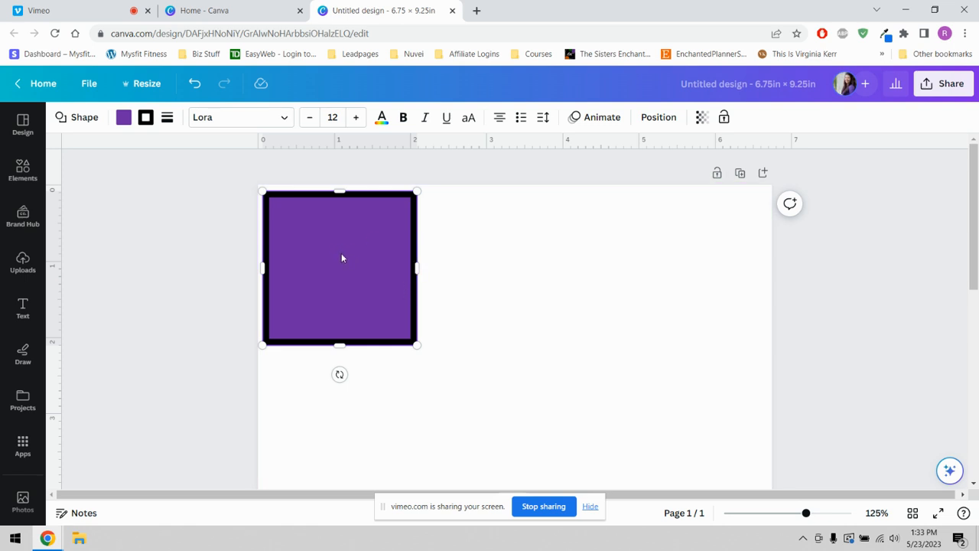
Step: Change the square's fill color to white (#ffffff)
{"action": "left_click", "coordinate": [123, 120]}
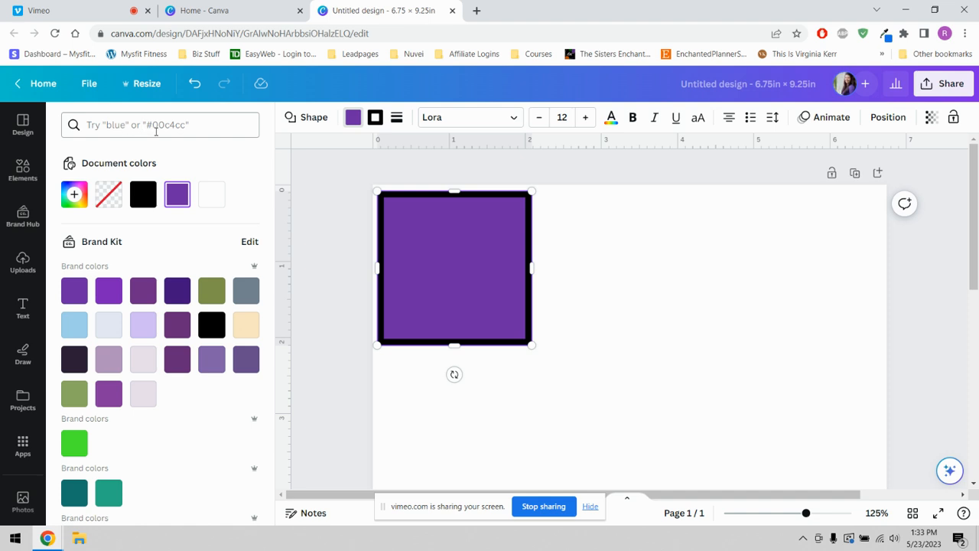
{"action": "left_click", "coordinate": [216, 203]}
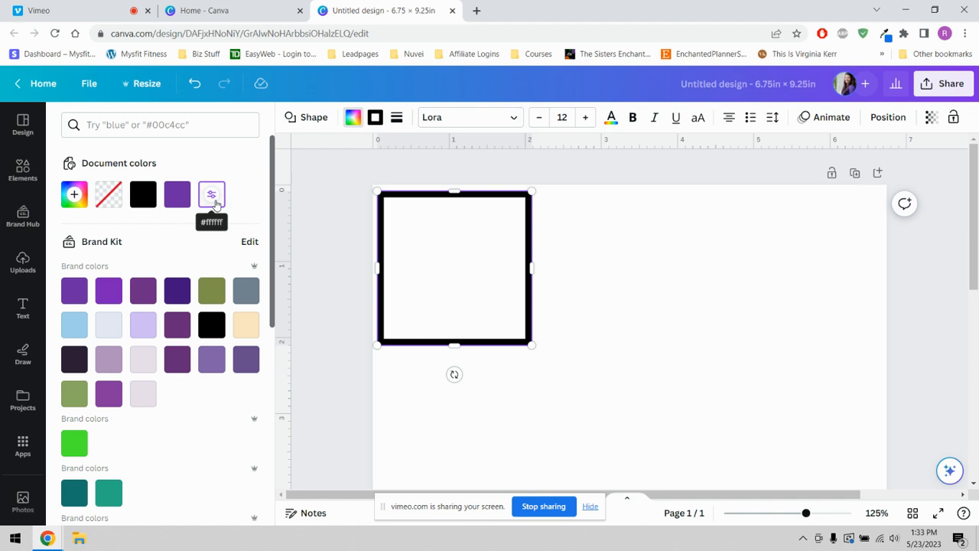
{"action": "left_click", "coordinate": [675, 298]}
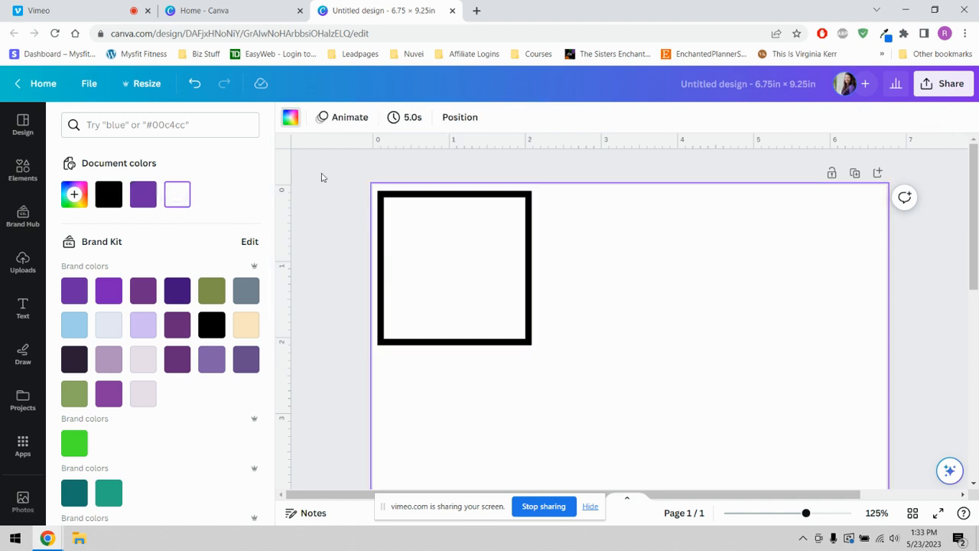
{"action": "left_click", "coordinate": [288, 116]}
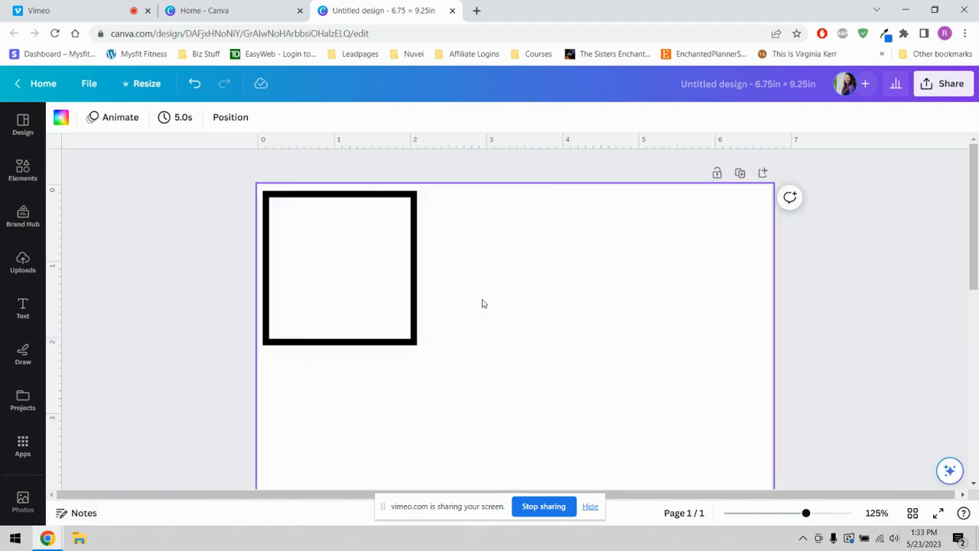
Step: Resize the bordered square into an upright rectangle about 1.5 in wide and 2.5 in tall
{"action": "left_click", "coordinate": [387, 278]}
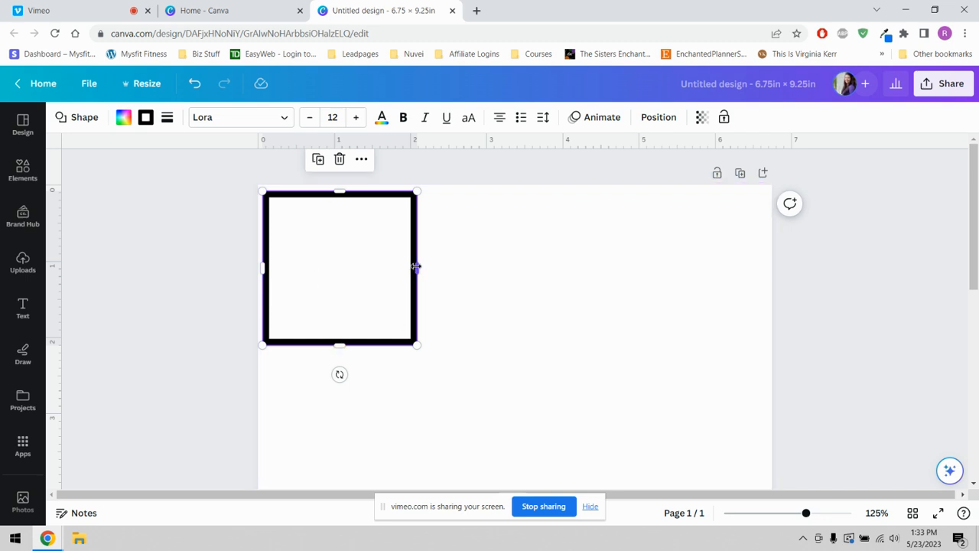
{"action": "left_click_drag", "start_coordinate": [413, 265], "coordinate": [375, 263]}
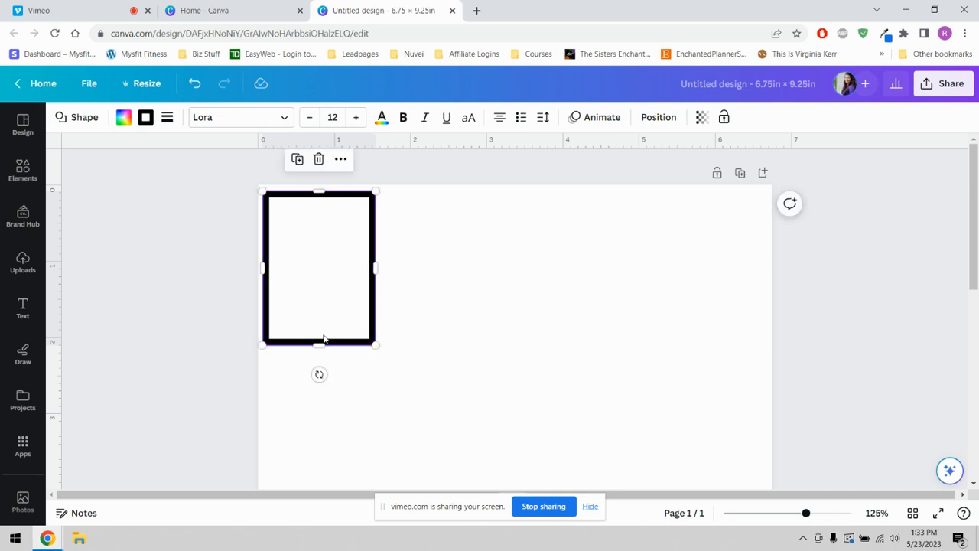
{"action": "left_click_drag", "start_coordinate": [320, 346], "coordinate": [322, 378]}
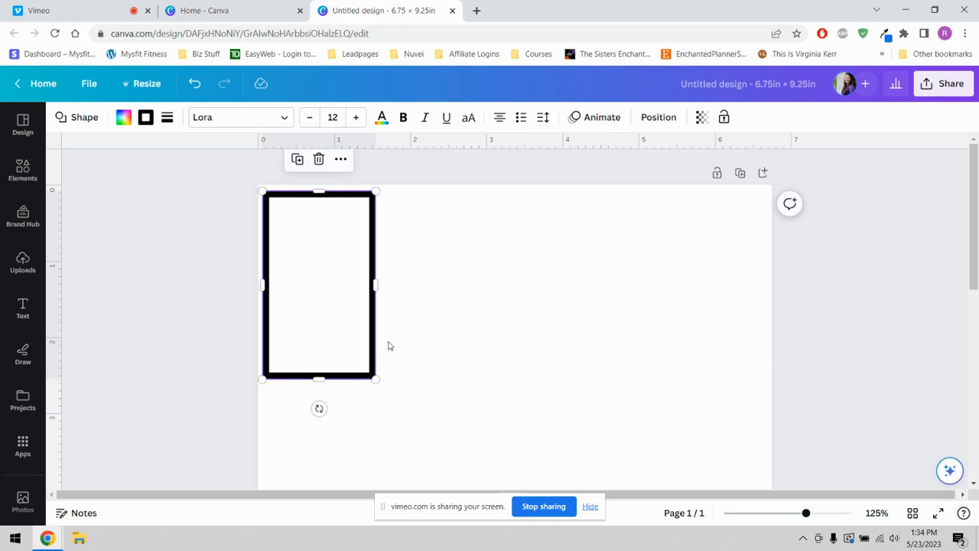
{"action": "left_click", "coordinate": [450, 330]}
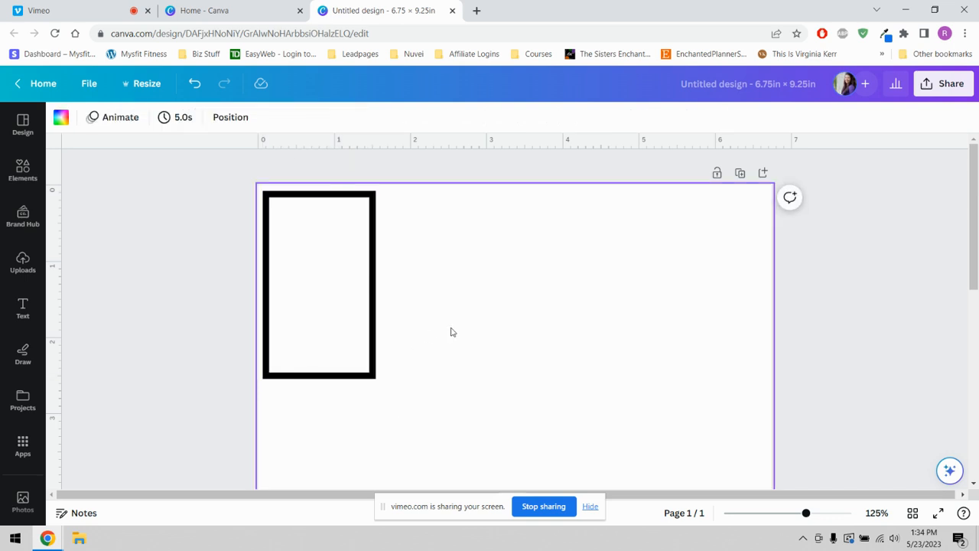
Step: Duplicate the rectangle three times to form an evenly spaced row of four across the top of the page
{"action": "left_click", "coordinate": [320, 311]}
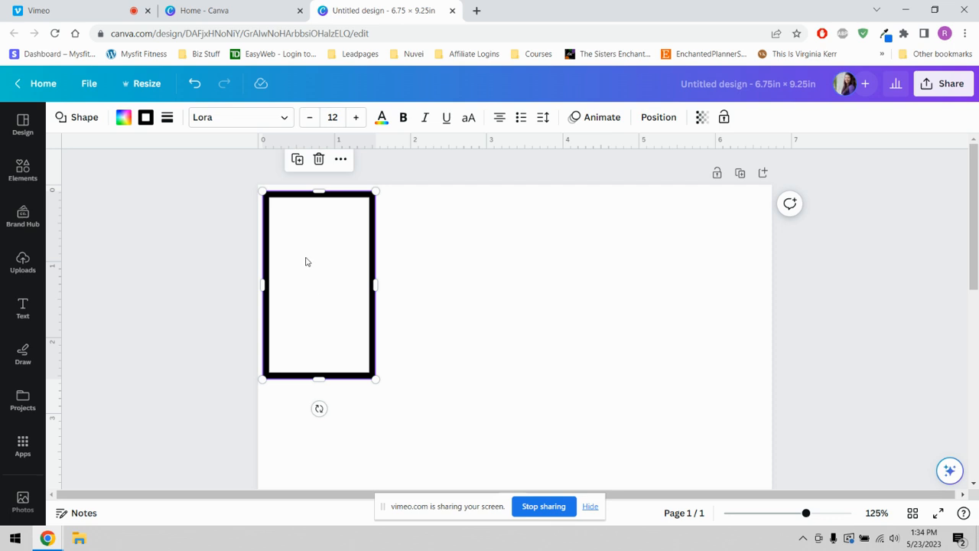
{"action": "left_click", "coordinate": [297, 159]}
{"action": "left_click_drag", "start_coordinate": [323, 295], "coordinate": [431, 293]}
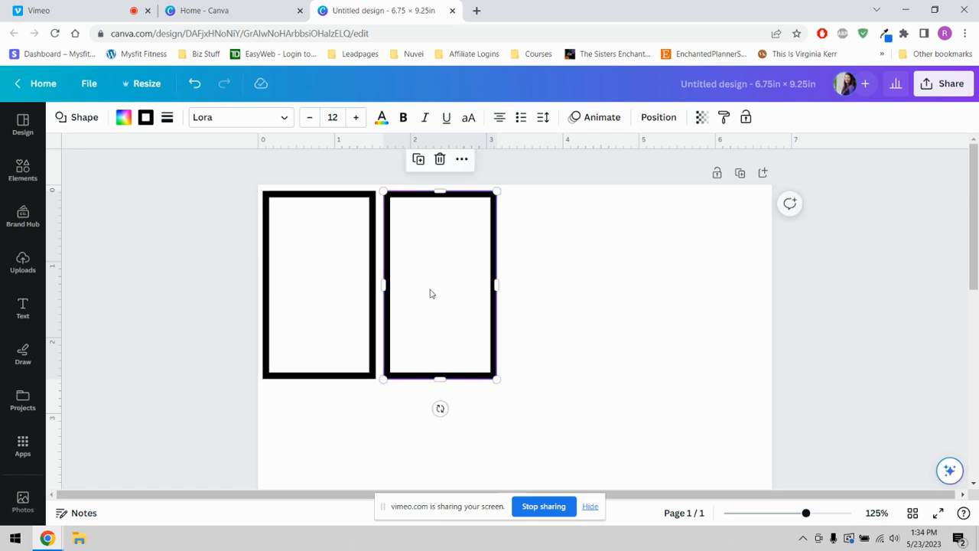
{"action": "left_click", "coordinate": [418, 159]}
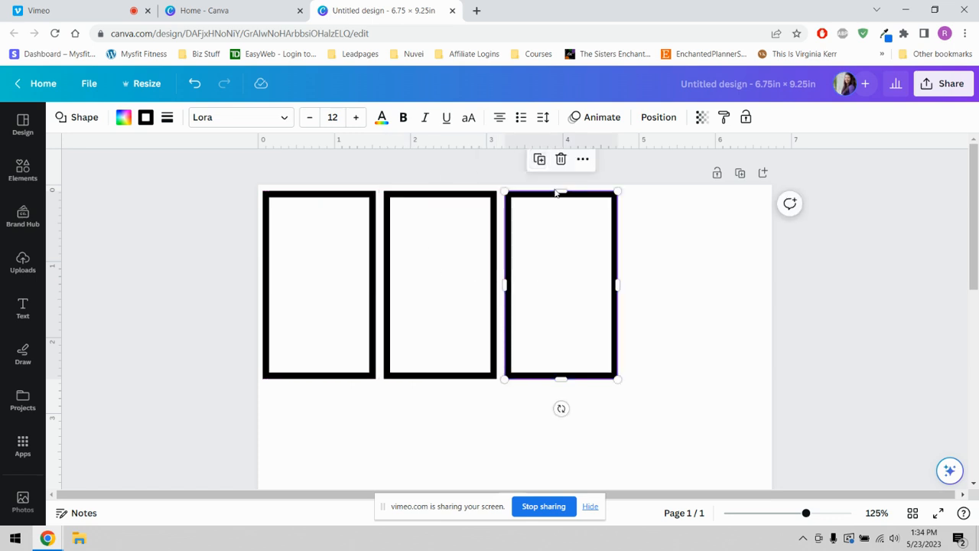
{"action": "left_click", "coordinate": [540, 160]}
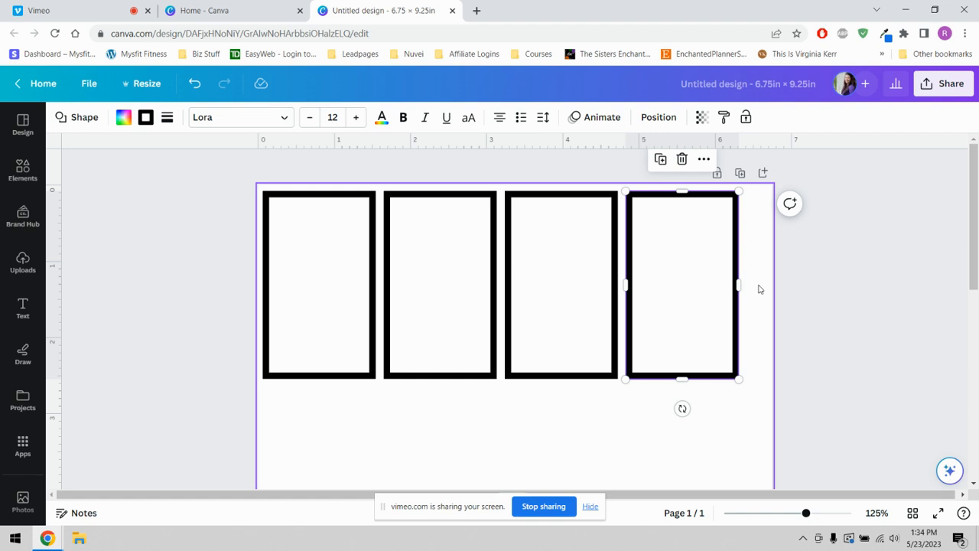
Step: Duplicate the whole row of four rectangles twice, stacking the copies below to make three rows
{"action": "left_click_drag", "start_coordinate": [763, 292], "coordinate": [240, 293]}
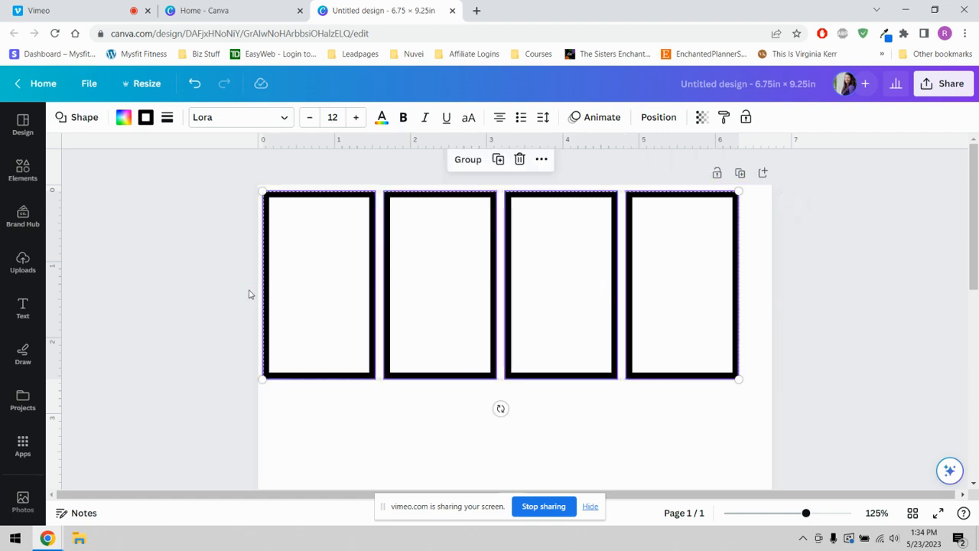
{"action": "left_click", "coordinate": [499, 165]}
{"action": "left_click_drag", "start_coordinate": [617, 236], "coordinate": [594, 420]}
{"action": "scroll", "coordinate": [582, 344], "scroll_direction": "down", "scroll_amount": 2}
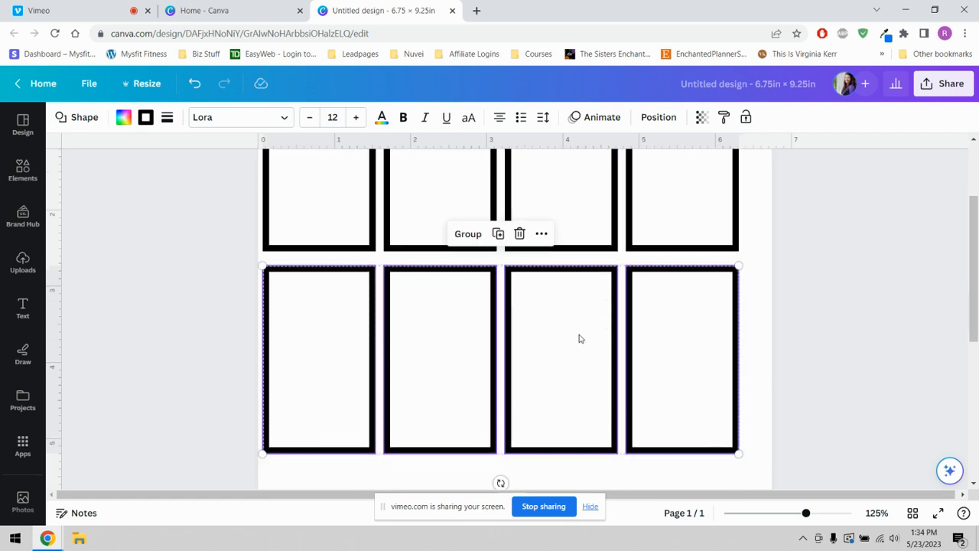
{"action": "left_click", "coordinate": [498, 233]}
{"action": "scroll", "coordinate": [625, 366], "scroll_direction": "down", "scroll_amount": 5}
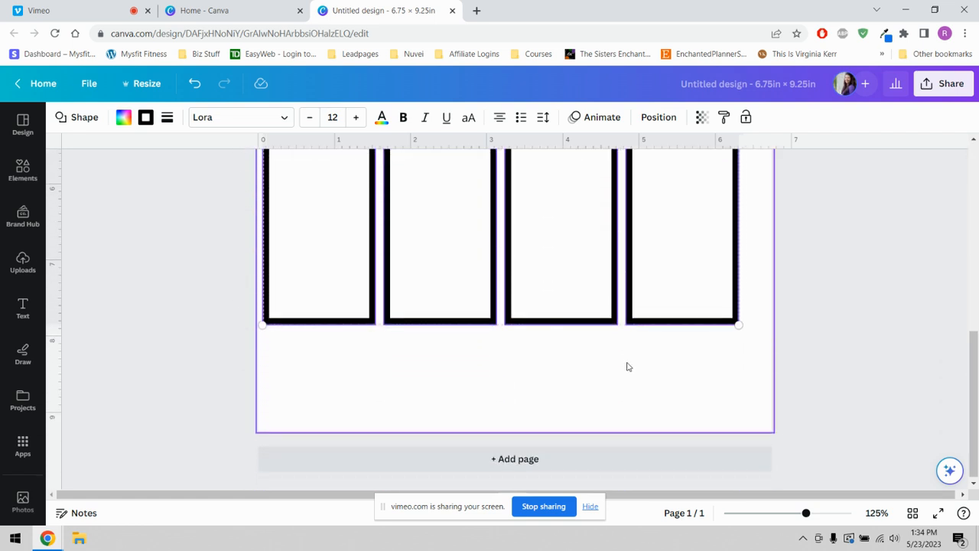
{"action": "scroll", "coordinate": [629, 370], "scroll_direction": "up", "scroll_amount": 6}
{"action": "left_click_drag", "start_coordinate": [806, 514], "coordinate": [781, 512]}
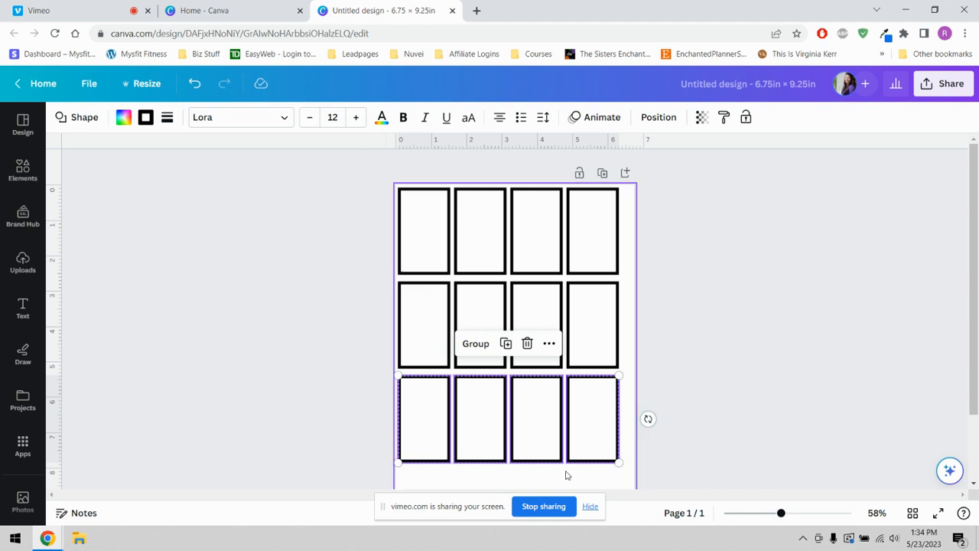
Step: Delete the two lower rows and the last two rectangles of the top row, keeping only the first two rectangles
{"action": "left_click_drag", "start_coordinate": [455, 391], "coordinate": [600, 396]}
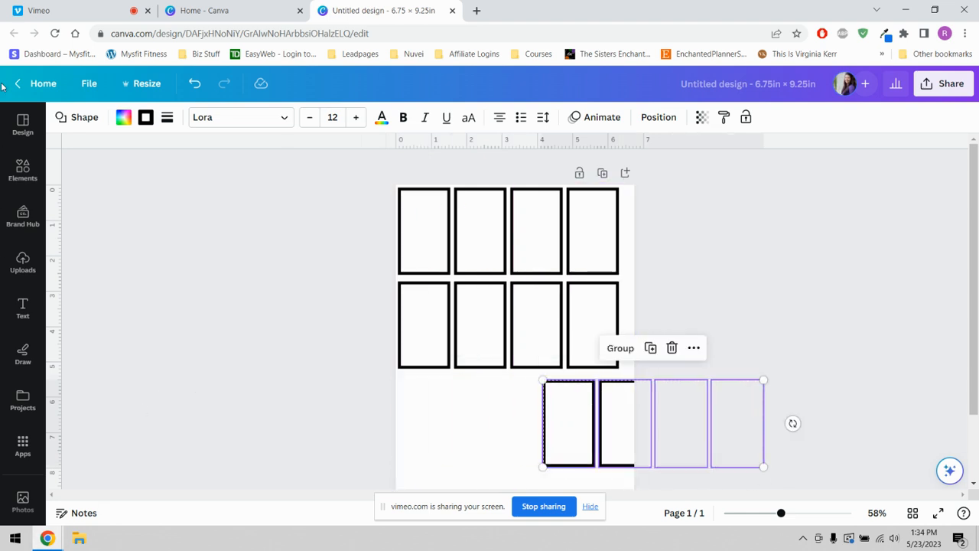
{"action": "left_click", "coordinate": [195, 83]}
{"action": "left_click_drag", "start_coordinate": [287, 288], "coordinate": [677, 459]}
{"action": "key", "text": "Delete"}
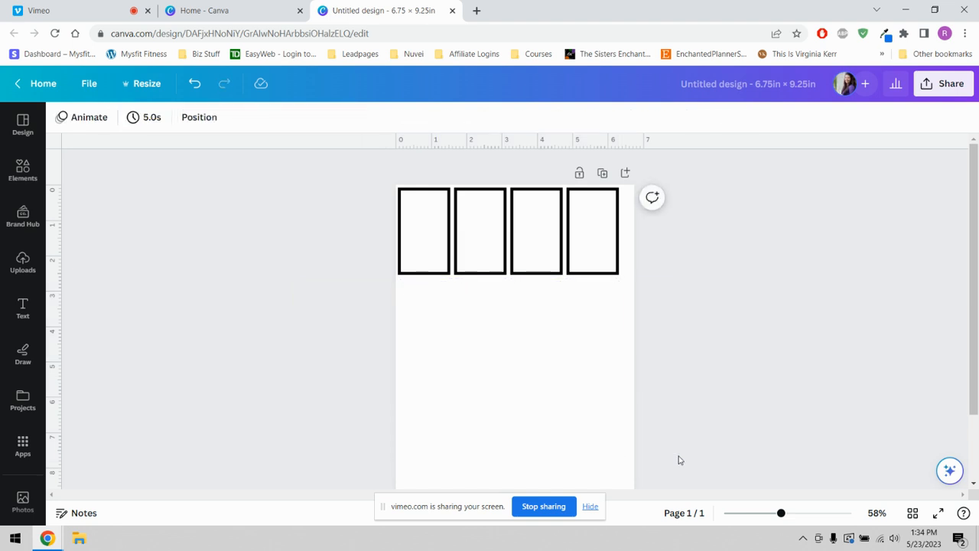
{"action": "left_click_drag", "start_coordinate": [622, 239], "coordinate": [537, 244]}
{"action": "key", "text": "Delete"}
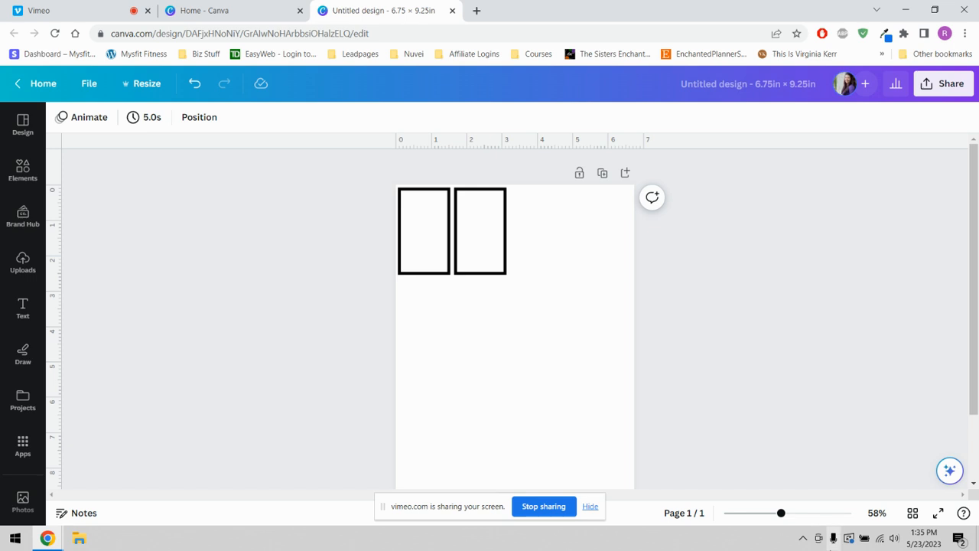
Step: Shorten the second rectangle in the top row to a square about 1.5 in tall
{"action": "left_click_drag", "start_coordinate": [781, 513], "coordinate": [803, 514]}
{"action": "scroll", "coordinate": [306, 495], "scroll_direction": "up", "scroll_amount": 2}
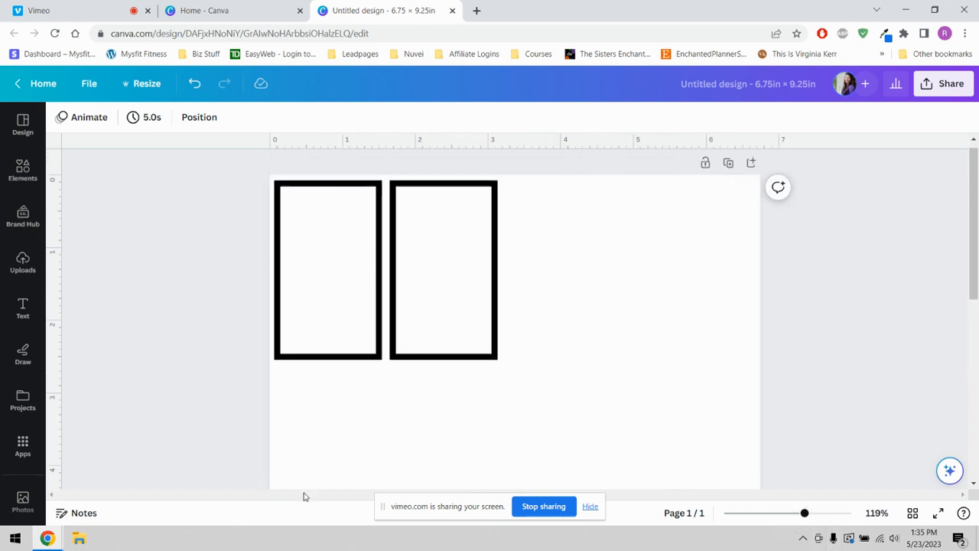
{"action": "left_click", "coordinate": [327, 297]}
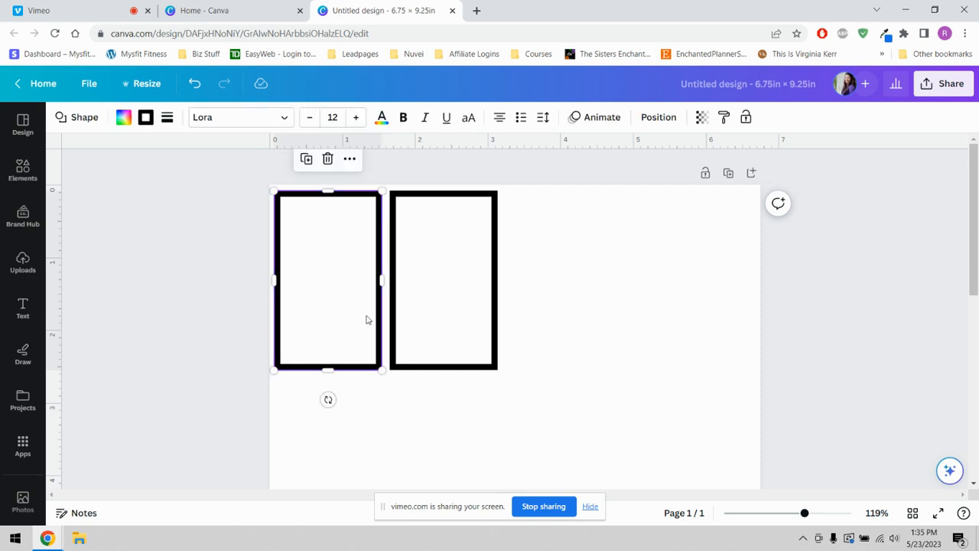
{"action": "left_click", "coordinate": [442, 326]}
{"action": "left_click_drag", "start_coordinate": [449, 370], "coordinate": [563, 256]}
Step: Continue the top row with two copies of the square, making the third about 1 in tall and the fourth about 0.75 in tall
{"action": "left_click", "coordinate": [421, 159]}
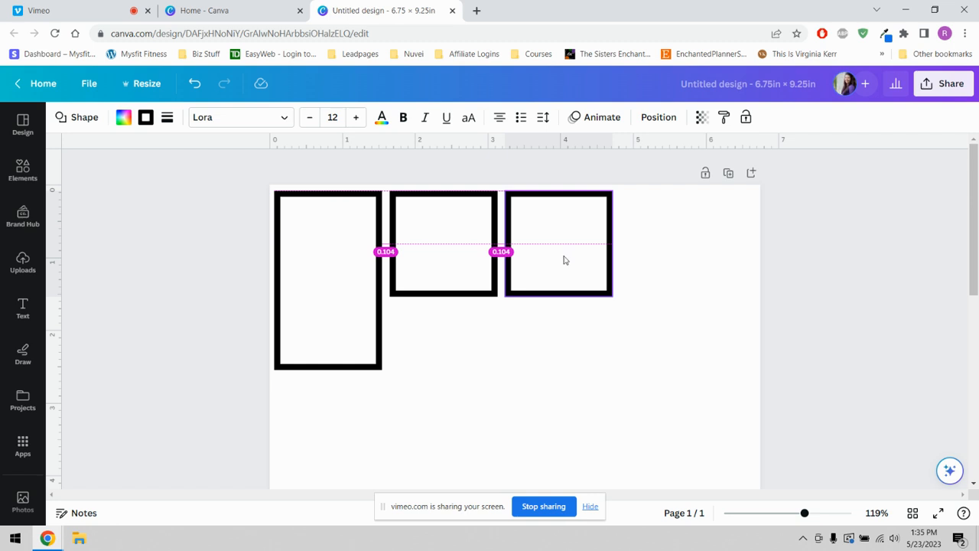
{"action": "left_click_drag", "start_coordinate": [564, 256], "coordinate": [564, 257]}
{"action": "left_click_drag", "start_coordinate": [560, 299], "coordinate": [562, 265]}
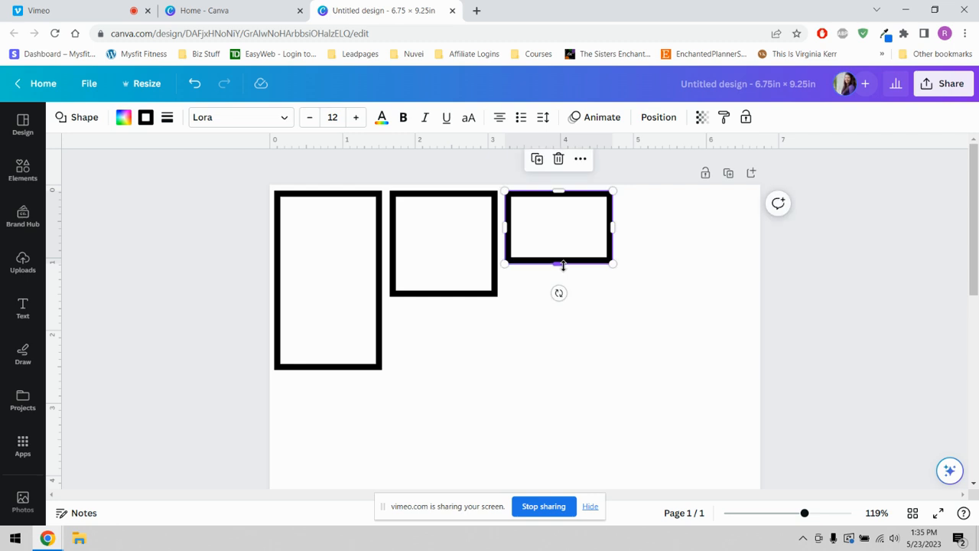
{"action": "left_click", "coordinate": [537, 158]}
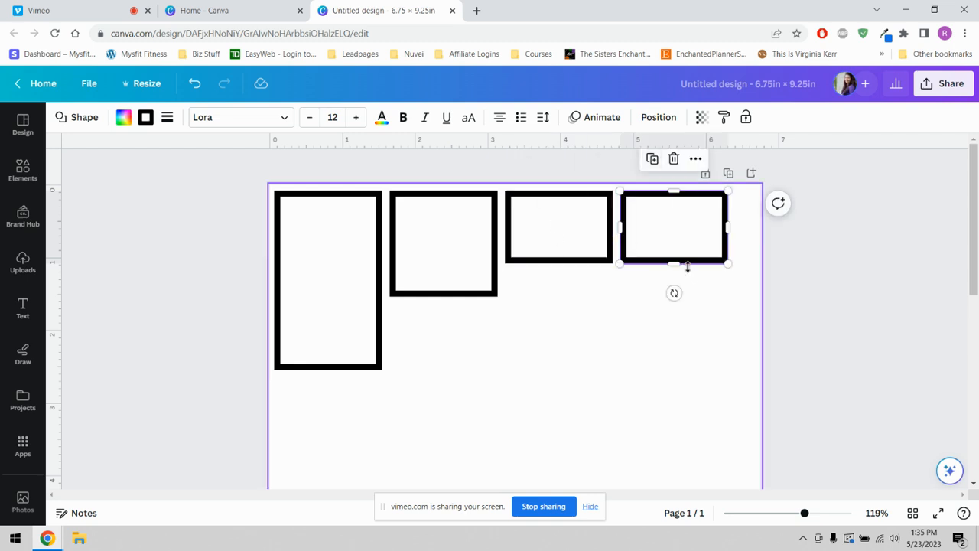
{"action": "left_click_drag", "start_coordinate": [679, 261], "coordinate": [679, 241]}
Step: Duplicate the fourth rectangle, place the copy directly below it and shorten it to about 0.5 in tall
{"action": "left_click", "coordinate": [650, 159]}
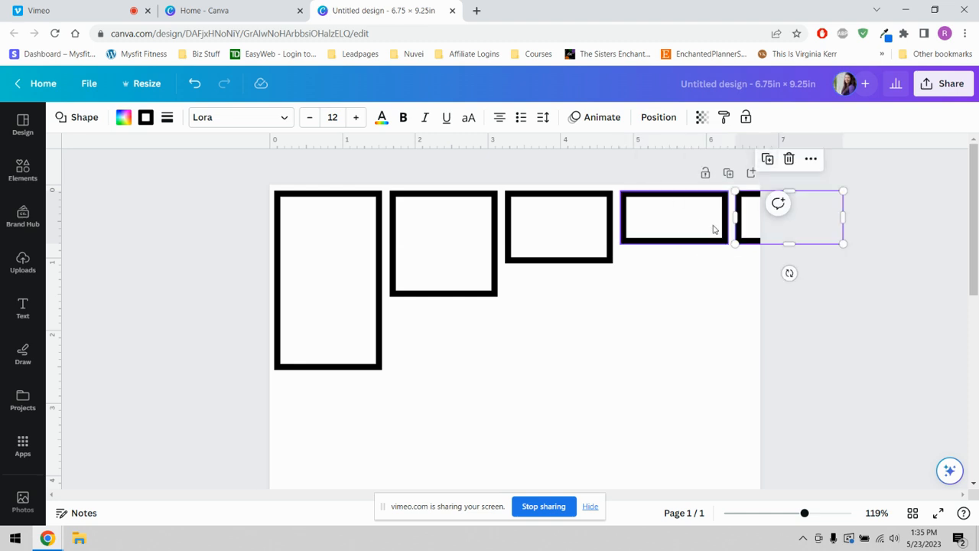
{"action": "left_click_drag", "start_coordinate": [746, 229], "coordinate": [673, 288]}
{"action": "left_click", "coordinate": [602, 386]}
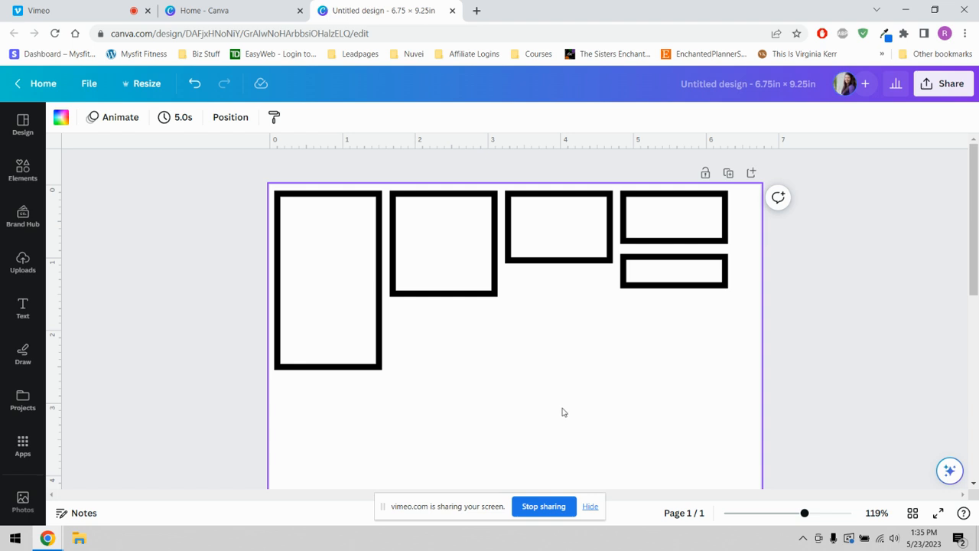
Step: Duplicate the first rectangle, move the copy below the top row and enlarge its width to about 3 in, beneath the third and fourth rectangles
{"action": "left_click", "coordinate": [352, 298]}
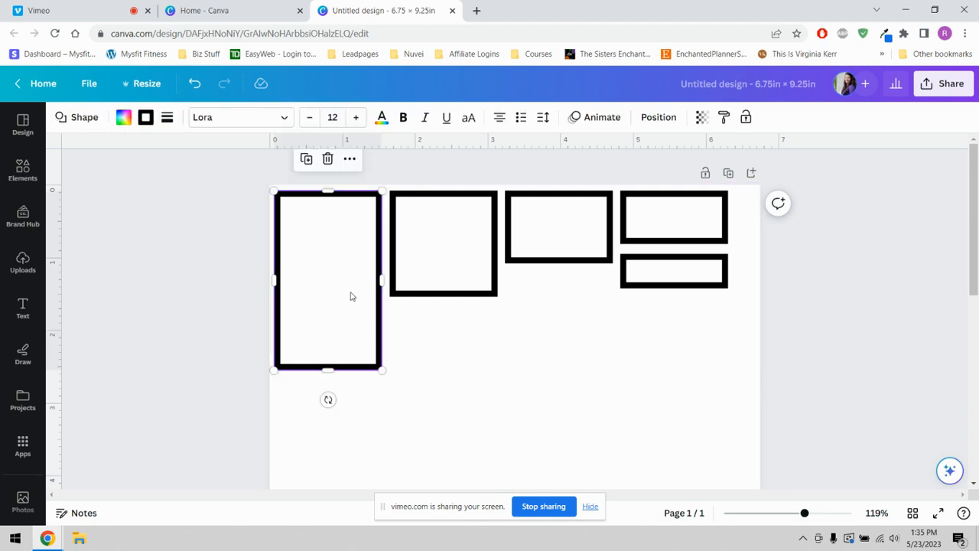
{"action": "left_click", "coordinate": [306, 158]}
{"action": "left_click_drag", "start_coordinate": [347, 343], "coordinate": [433, 372]}
{"action": "scroll", "coordinate": [557, 348], "scroll_direction": "down", "scroll_amount": 1}
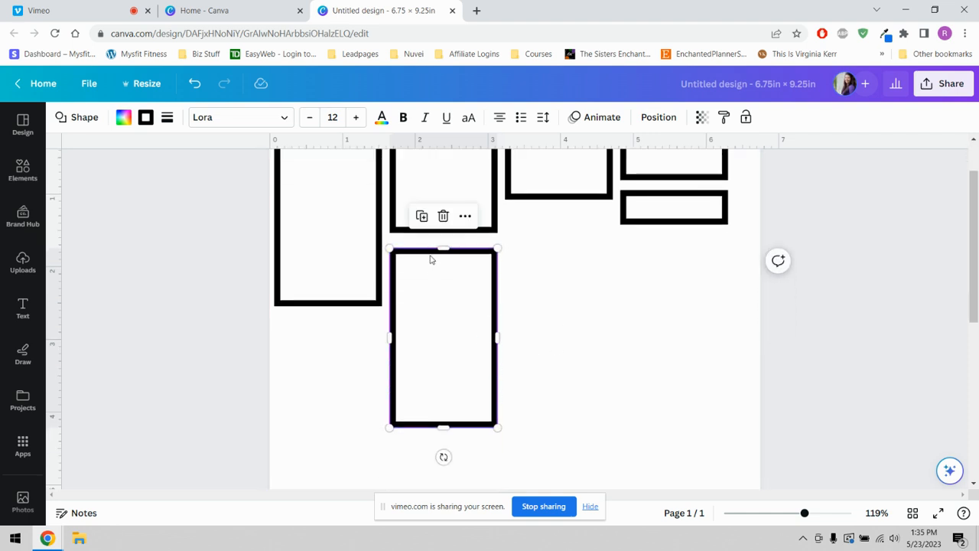
{"action": "left_click_drag", "start_coordinate": [508, 335], "coordinate": [606, 336]}
{"action": "left_click", "coordinate": [651, 370]}
{"action": "left_click_drag", "start_coordinate": [535, 380], "coordinate": [660, 375]}
{"action": "scroll", "coordinate": [344, 367], "scroll_direction": "up", "scroll_amount": 1}
Step: Duplicate the first rectangle, align the copy directly below it and lengthen it to about 5 in tall
{"action": "left_click", "coordinate": [311, 275]}
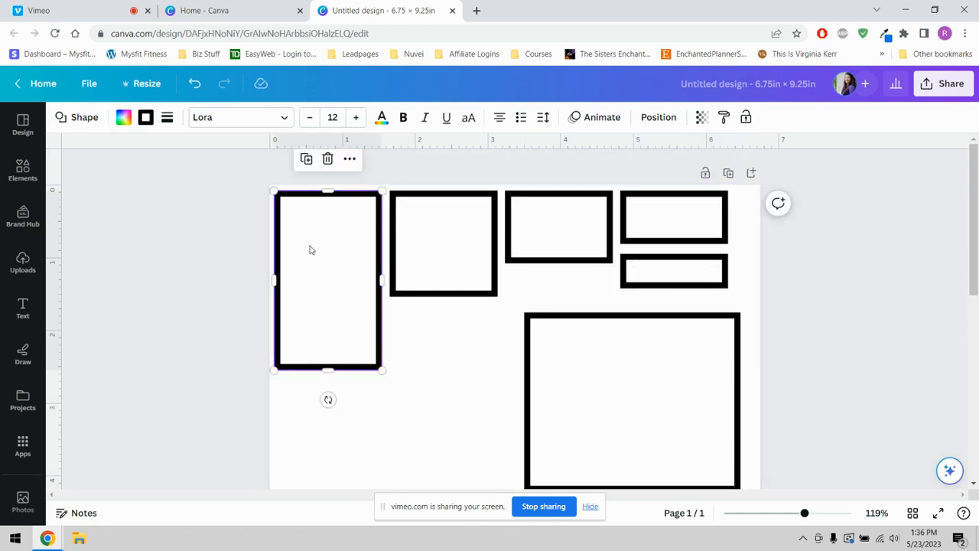
{"action": "left_click", "coordinate": [306, 158]}
{"action": "left_click_drag", "start_coordinate": [350, 303], "coordinate": [347, 476]}
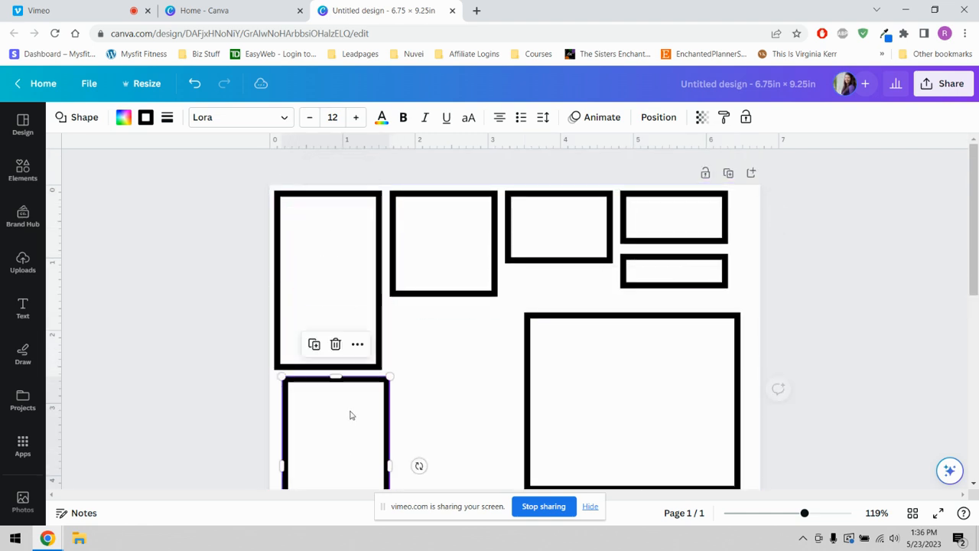
{"action": "scroll", "coordinate": [356, 345], "scroll_direction": "down", "scroll_amount": 3}
{"action": "left_click_drag", "start_coordinate": [341, 269], "coordinate": [336, 273]}
{"action": "left_click_drag", "start_coordinate": [327, 372], "coordinate": [336, 470]}
{"action": "scroll", "coordinate": [344, 343], "scroll_direction": "down", "scroll_amount": 3}
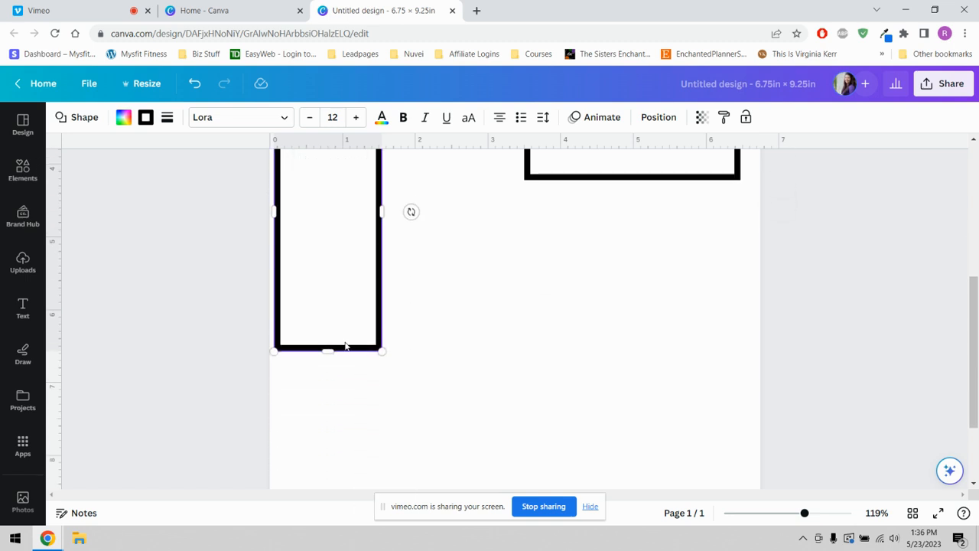
{"action": "left_click_drag", "start_coordinate": [330, 346], "coordinate": [328, 424]}
Step: Duplicate the tall lower rectangle, place the copy under the second rectangle of the top row and lengthen it to about 7 in
{"action": "left_click_drag", "start_coordinate": [804, 518], "coordinate": [782, 515]}
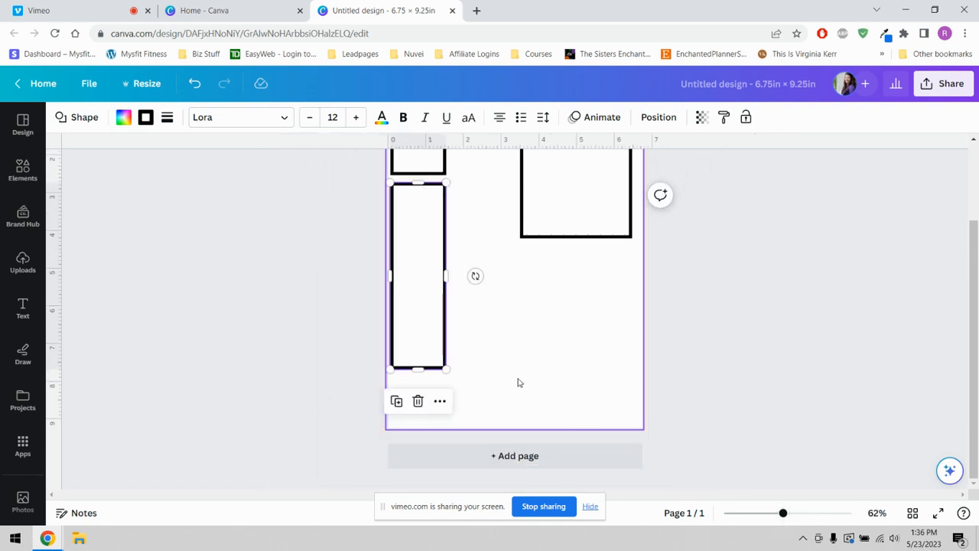
{"action": "scroll", "coordinate": [518, 382], "scroll_direction": "up", "scroll_amount": 1}
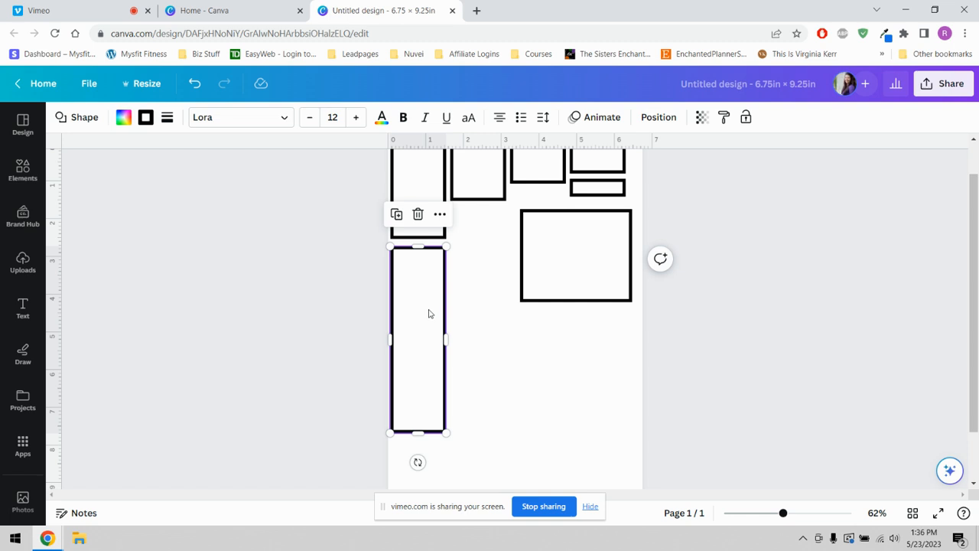
{"action": "left_click", "coordinate": [397, 214]}
{"action": "left_click_drag", "start_coordinate": [431, 406], "coordinate": [485, 275]}
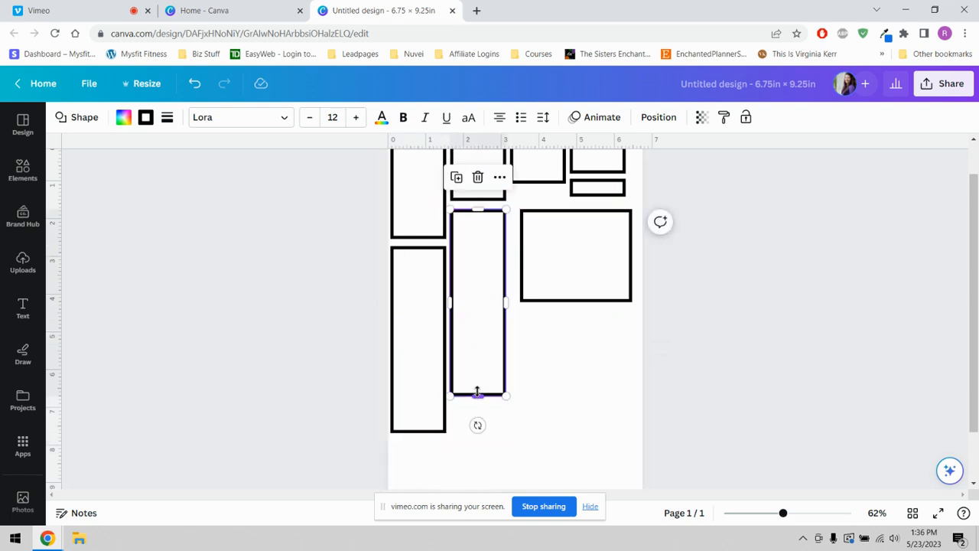
{"action": "left_click_drag", "start_coordinate": [478, 398], "coordinate": [486, 463]}
{"action": "scroll", "coordinate": [484, 410], "scroll_direction": "down", "scroll_amount": 2}
{"action": "mouse_move", "coordinate": [477, 396]}
{"action": "left_mouse_down"}
{"action": "mouse_move", "coordinate": [476, 415]}
{"action": "mouse_move", "coordinate": [477, 406]}
{"action": "left_mouse_up"}
{"action": "scroll", "coordinate": [535, 383], "scroll_direction": "up", "scroll_amount": 3}
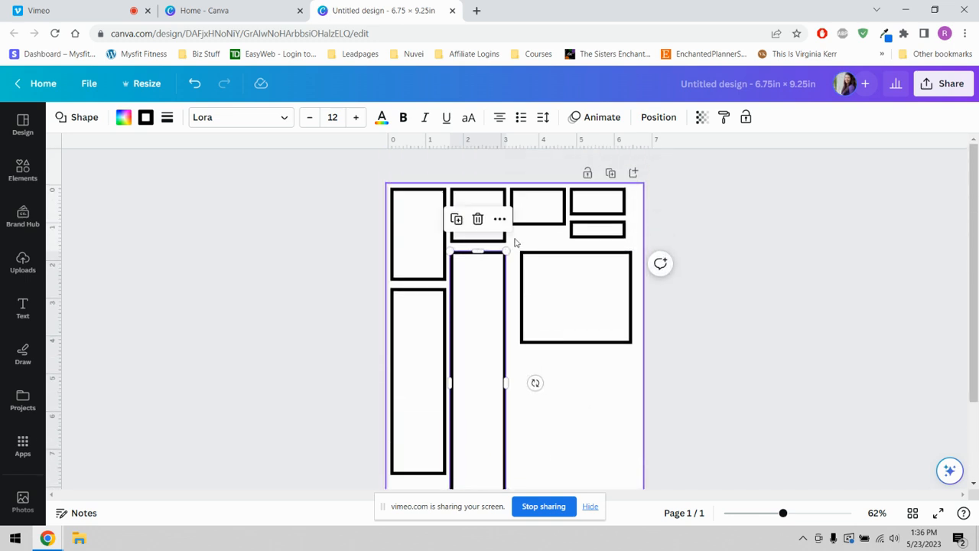
Step: Search the border colors for "green" and apply the dark green #008000 to the first rectangle's border
{"action": "left_click_drag", "start_coordinate": [785, 518], "coordinate": [810, 517]}
{"action": "scroll", "coordinate": [505, 398], "scroll_direction": "up", "scroll_amount": 10}
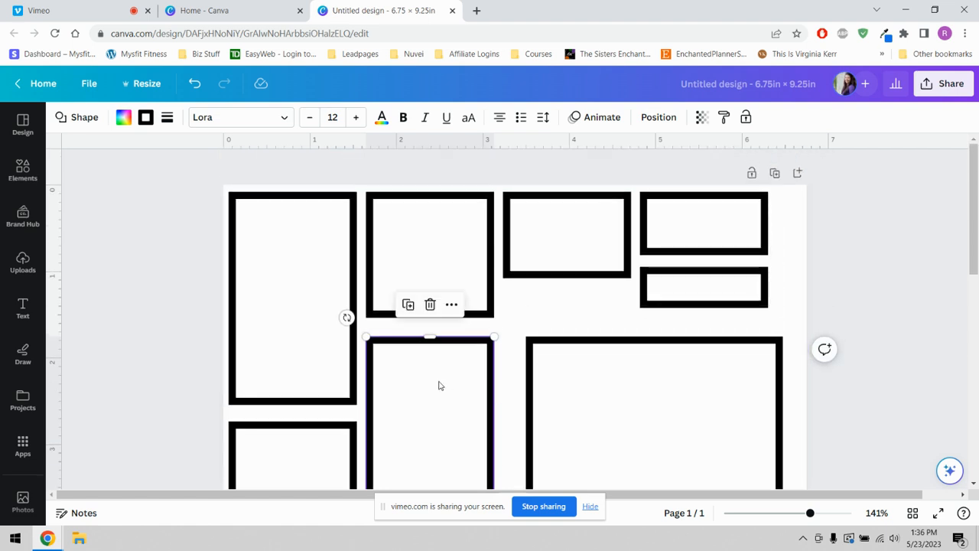
{"action": "left_click", "coordinate": [353, 250]}
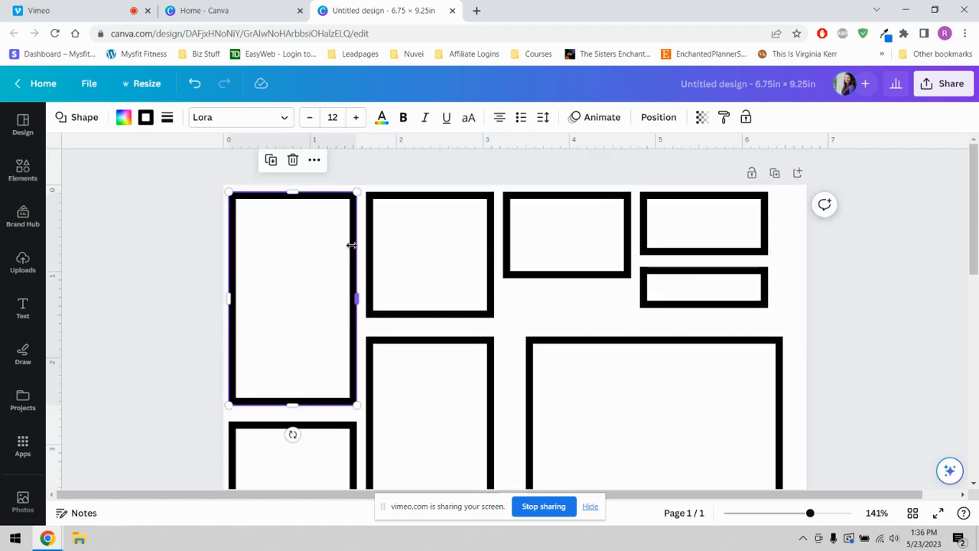
{"action": "left_click", "coordinate": [145, 119]}
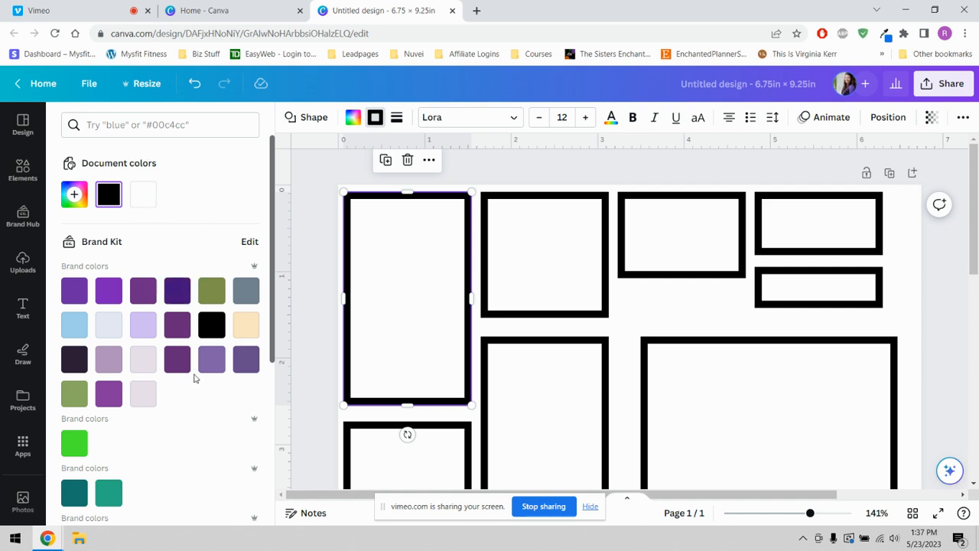
{"action": "left_click", "coordinate": [154, 130]}
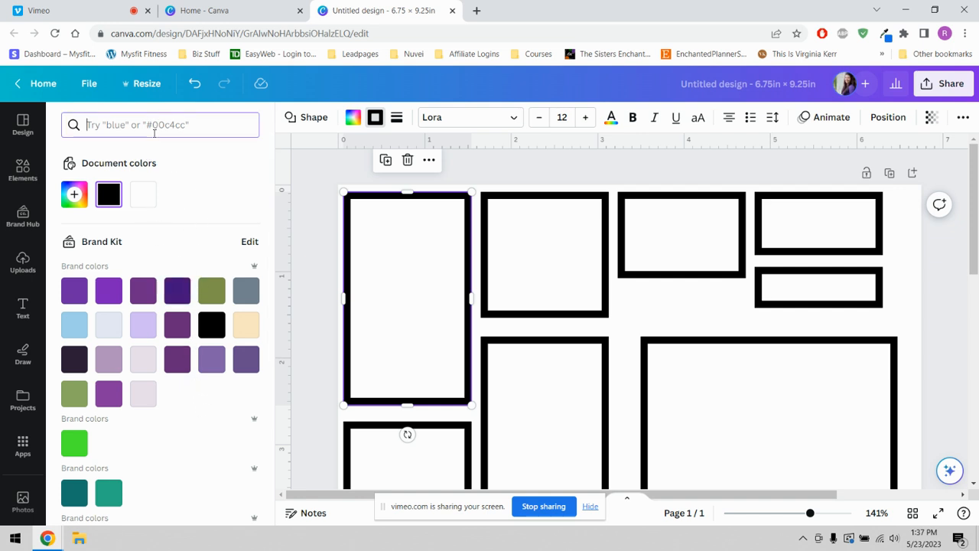
{"action": "type", "text": "g"}
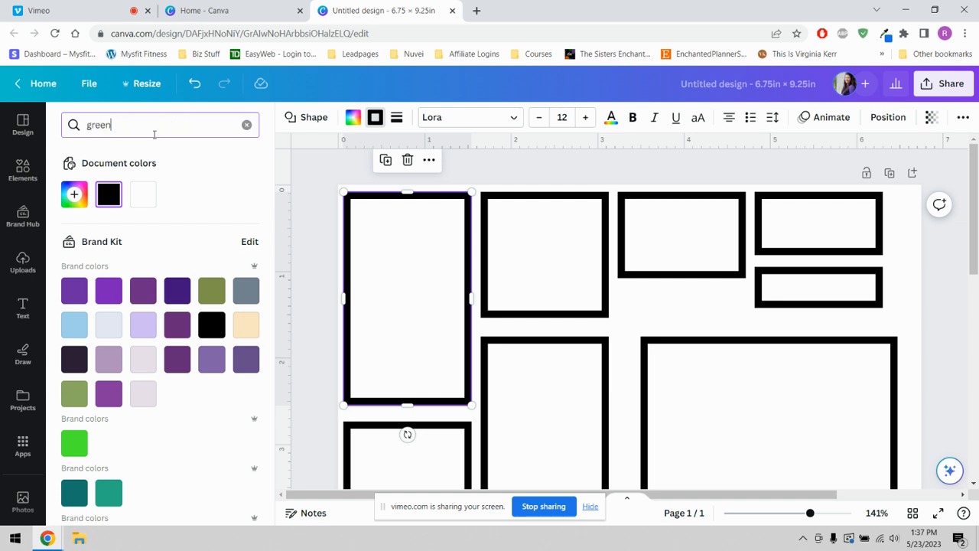
{"action": "type", "text": "reen"}
{"action": "key", "text": "Return"}
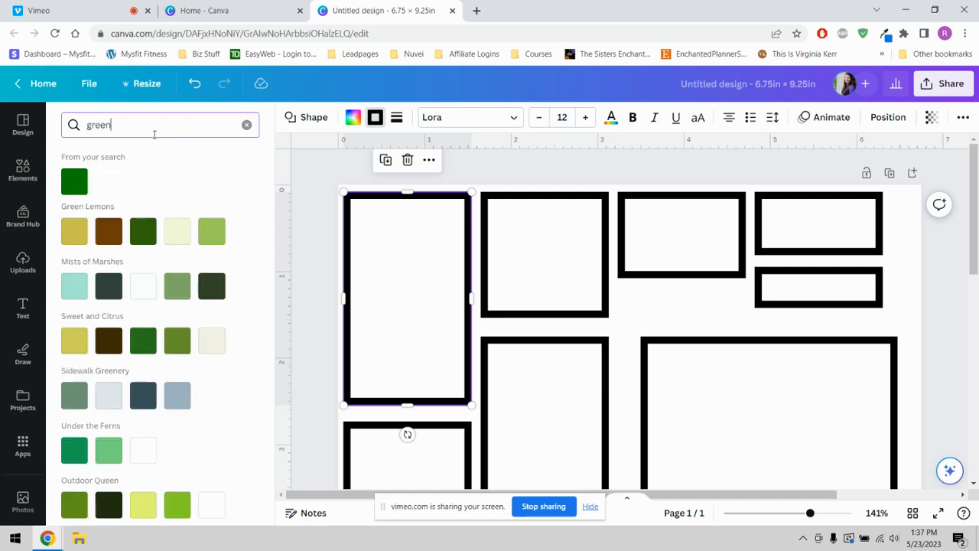
{"action": "left_click", "coordinate": [82, 186]}
{"action": "left_click", "coordinate": [246, 124]}
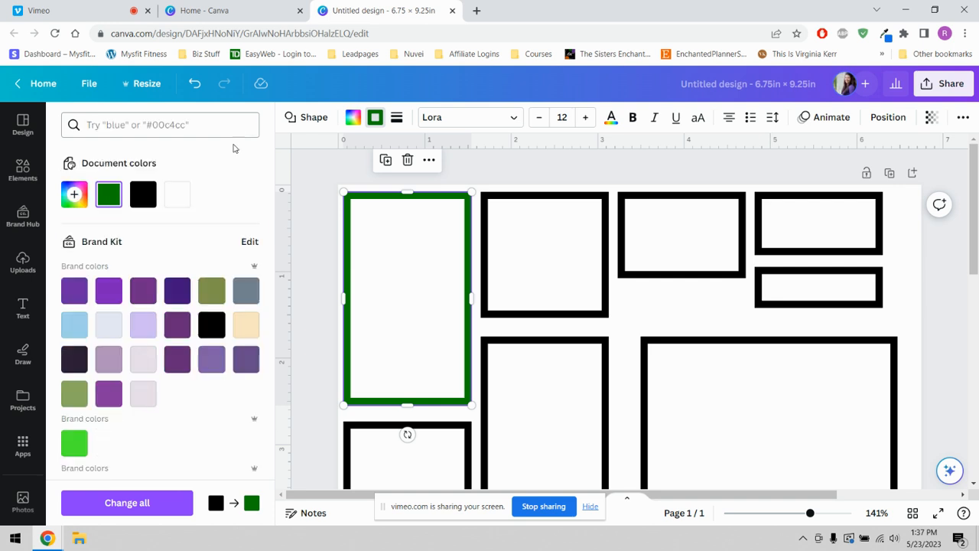
Step: Try the custom purple #714999 on the first rectangle's border, and replace it with the bright green brand color
{"action": "left_click", "coordinate": [73, 196]}
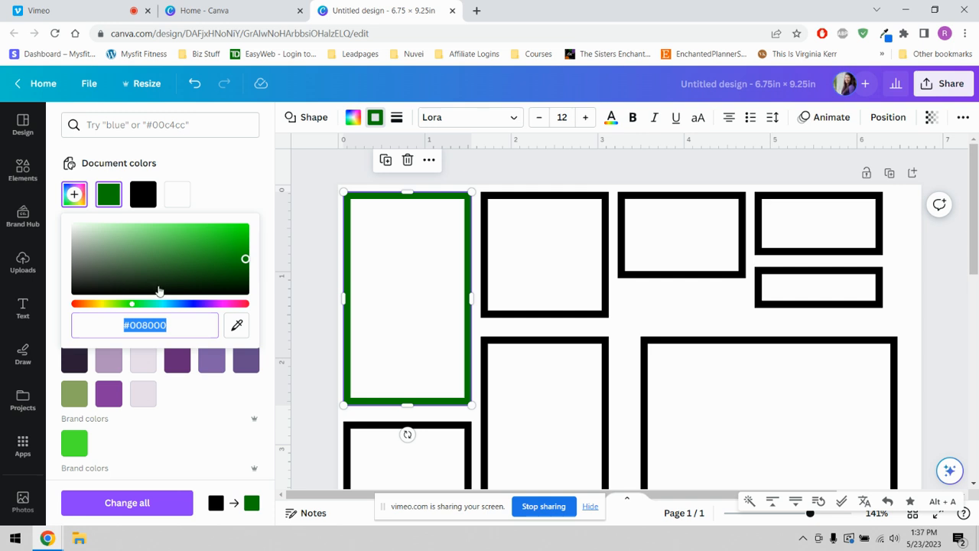
{"action": "left_click", "coordinate": [175, 265]}
{"action": "left_click", "coordinate": [190, 305]}
{"action": "left_click", "coordinate": [222, 305]}
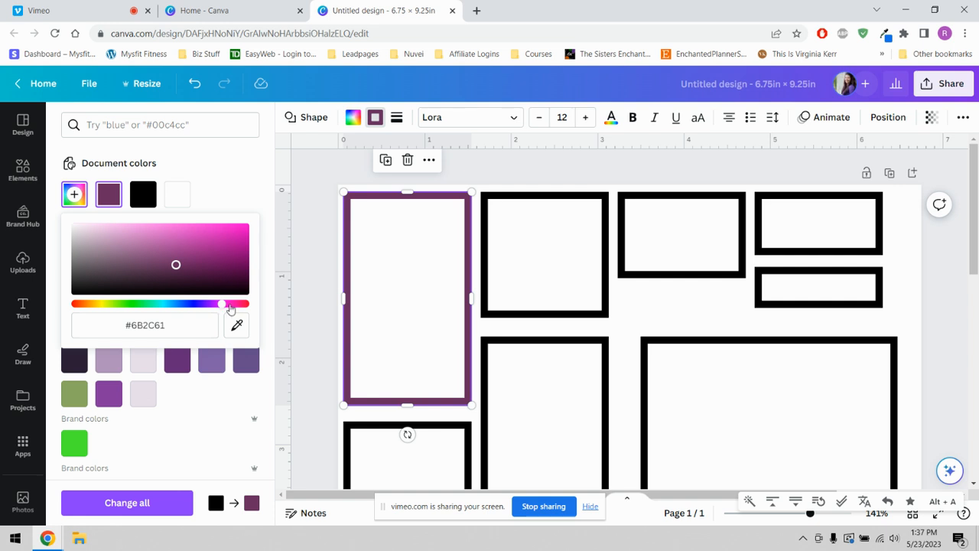
{"action": "left_click", "coordinate": [202, 305]}
{"action": "mouse_move", "coordinate": [175, 265]}
{"action": "left_mouse_down"}
{"action": "mouse_move", "coordinate": [192, 254]}
{"action": "mouse_move", "coordinate": [218, 257]}
{"action": "mouse_move", "coordinate": [135, 234]}
{"action": "mouse_move", "coordinate": [196, 259]}
{"action": "mouse_move", "coordinate": [145, 253]}
{"action": "mouse_move", "coordinate": [165, 253]}
{"action": "left_mouse_up"}
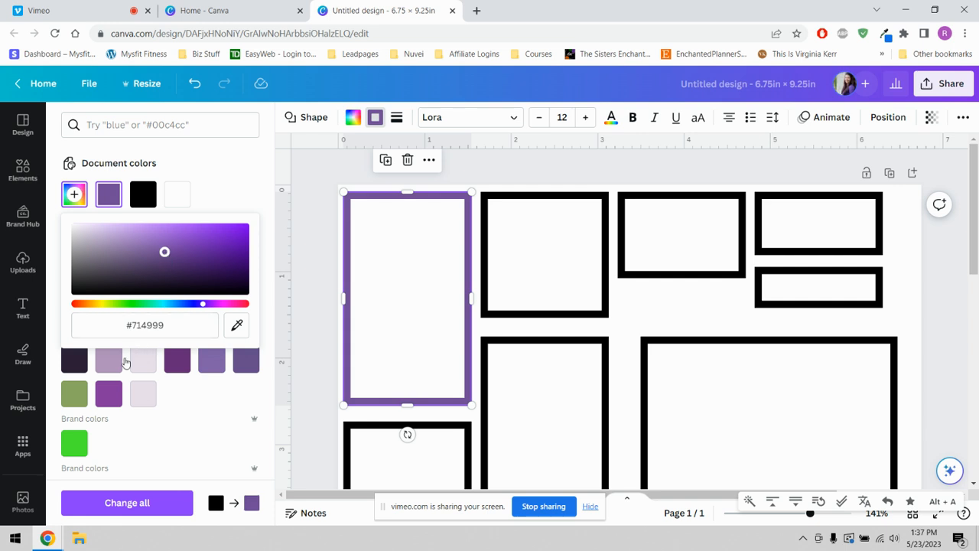
{"action": "left_click", "coordinate": [74, 443]}
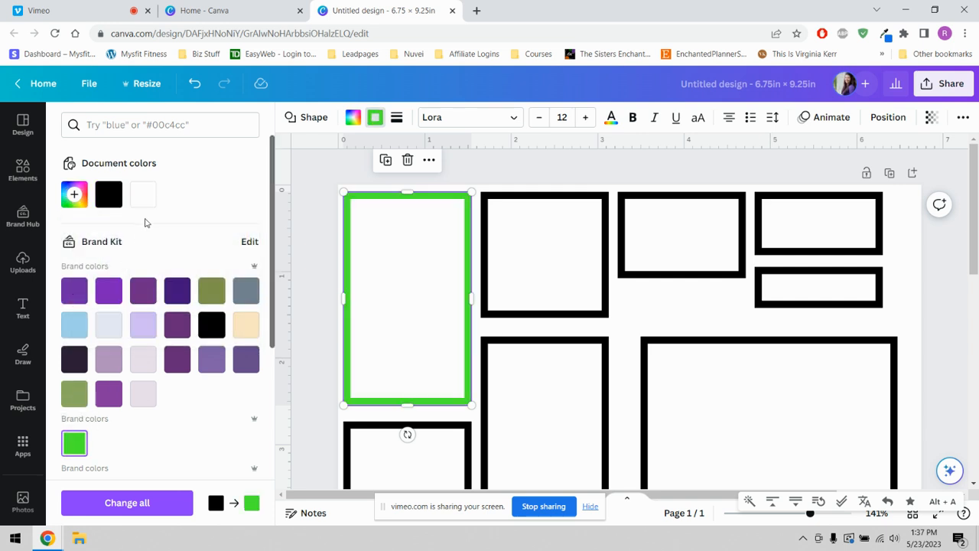
Step: Add the recently used pink flower graphic, shrink it to about 1.75 in wide and place it over the third rectangle of the top row
{"action": "left_click", "coordinate": [23, 172]}
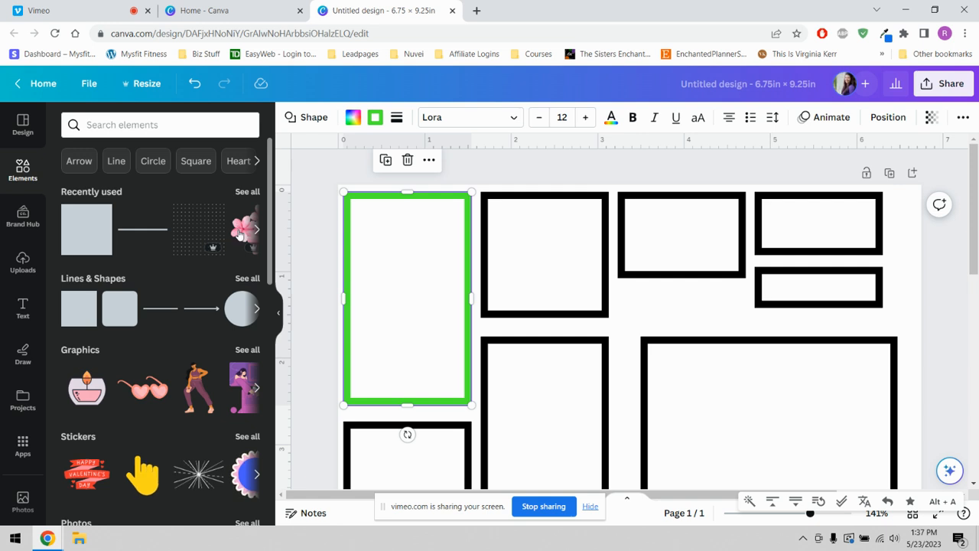
{"action": "left_click", "coordinate": [239, 235]}
{"action": "left_click_drag", "start_coordinate": [398, 337], "coordinate": [620, 442]}
{"action": "scroll", "coordinate": [652, 385], "scroll_direction": "down", "scroll_amount": 1}
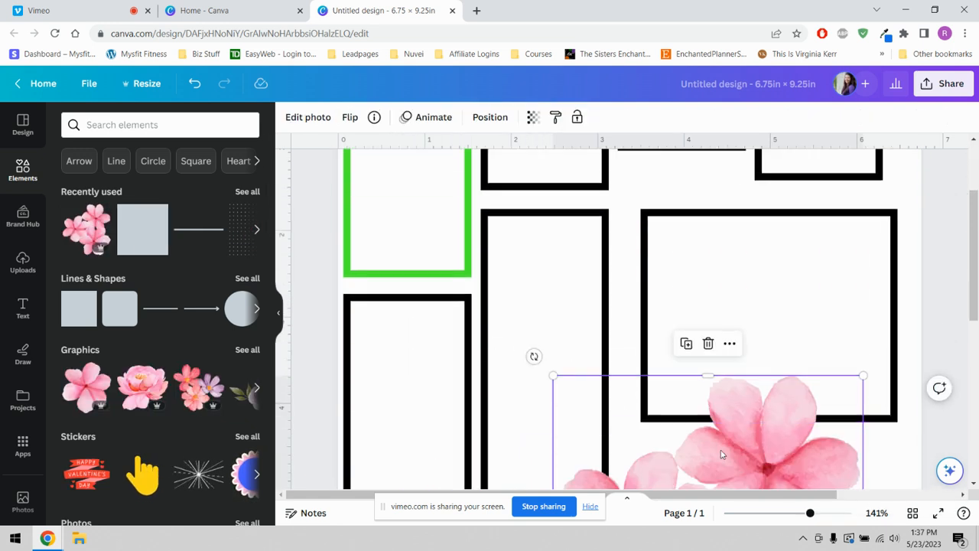
{"action": "left_click_drag", "start_coordinate": [722, 453], "coordinate": [677, 235]}
{"action": "left_click_drag", "start_coordinate": [818, 485], "coordinate": [659, 315]}
{"action": "scroll", "coordinate": [687, 308], "scroll_direction": "up", "scroll_amount": 2}
{"action": "left_click_drag", "start_coordinate": [575, 357], "coordinate": [677, 273]}
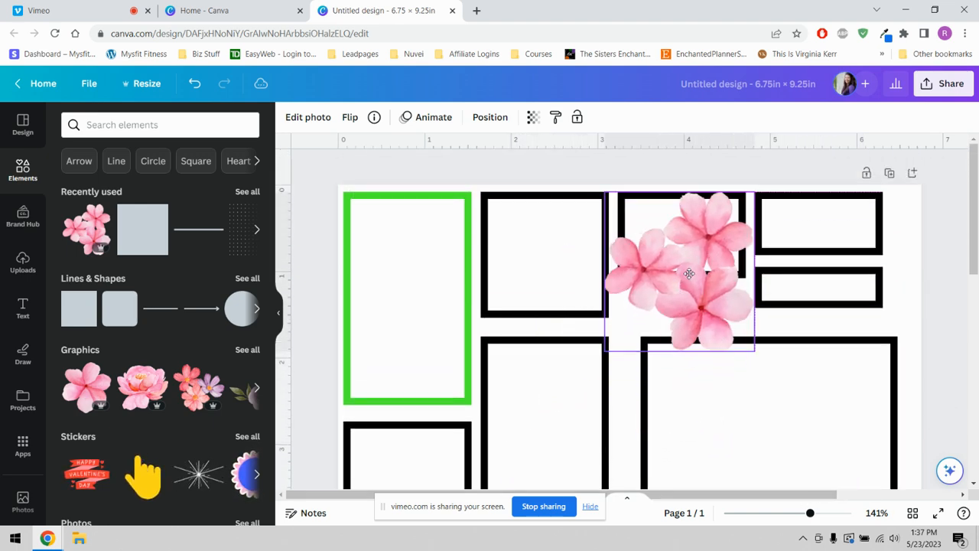
Step: Try a pink fill #F9A2C8 sampled from the flower on the second rectangle of the top row, and undo it
{"action": "left_click", "coordinate": [521, 226]}
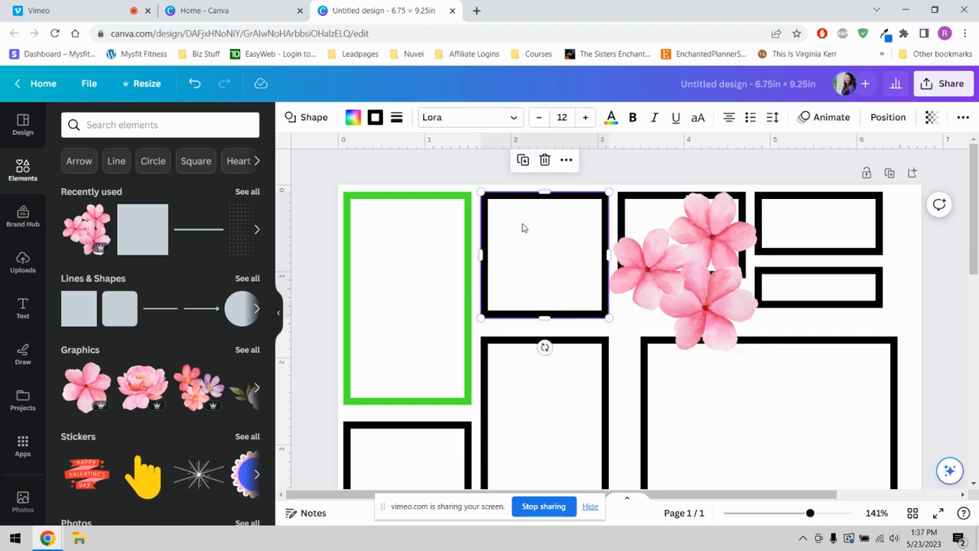
{"action": "left_click", "coordinate": [279, 312]}
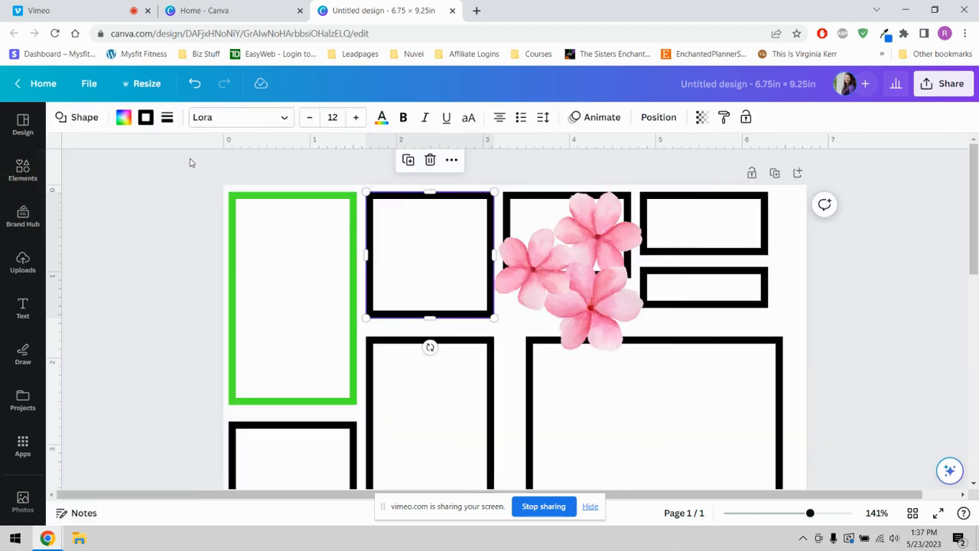
{"action": "left_click", "coordinate": [124, 119]}
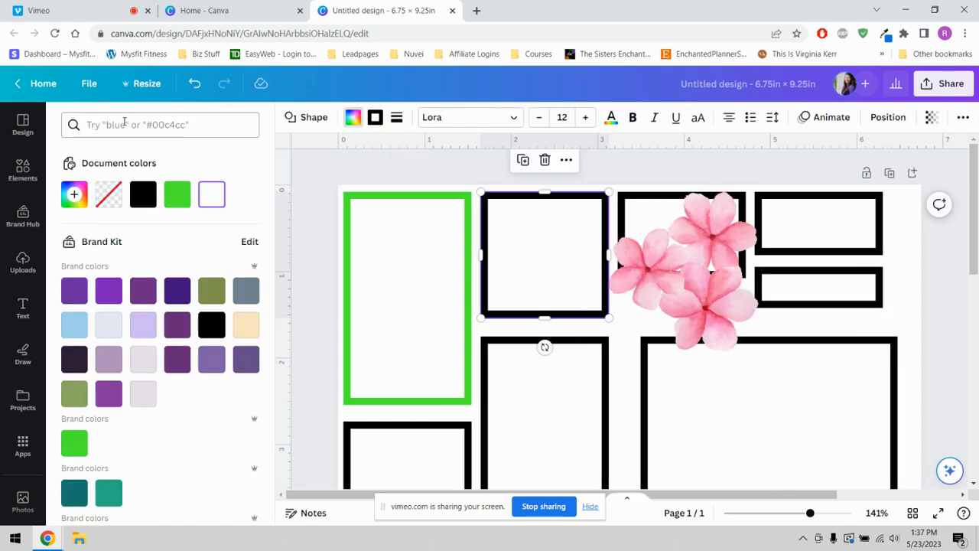
{"action": "left_click", "coordinate": [74, 196]}
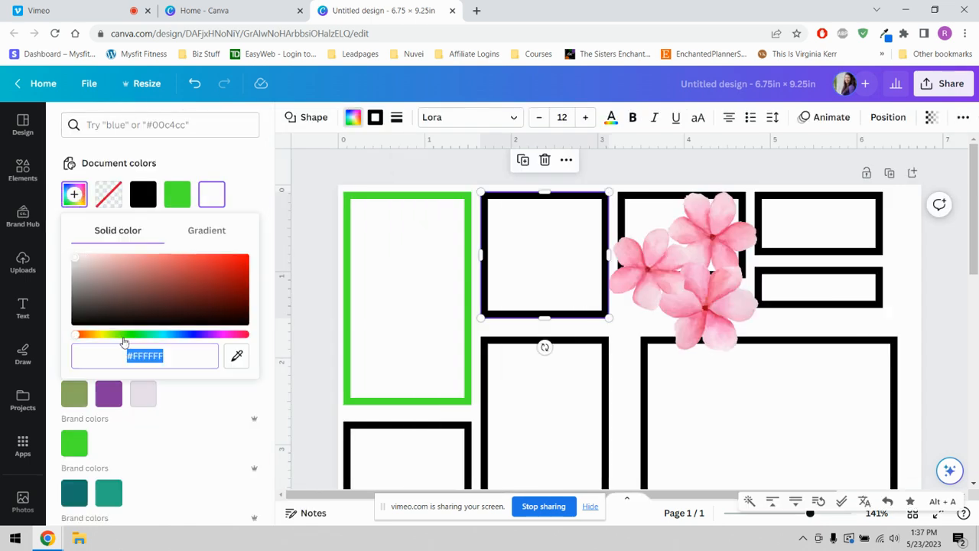
{"action": "left_click", "coordinate": [238, 364]}
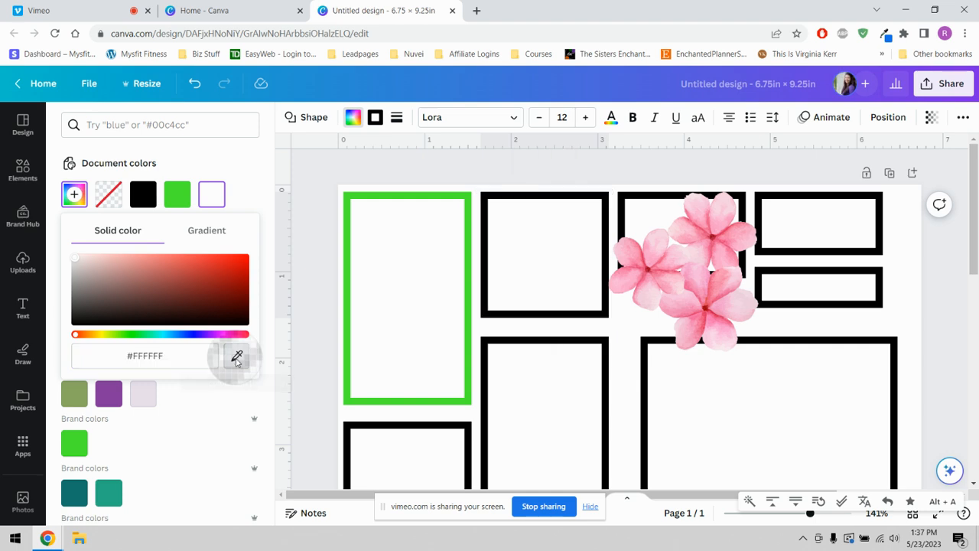
{"action": "left_click", "coordinate": [648, 257]}
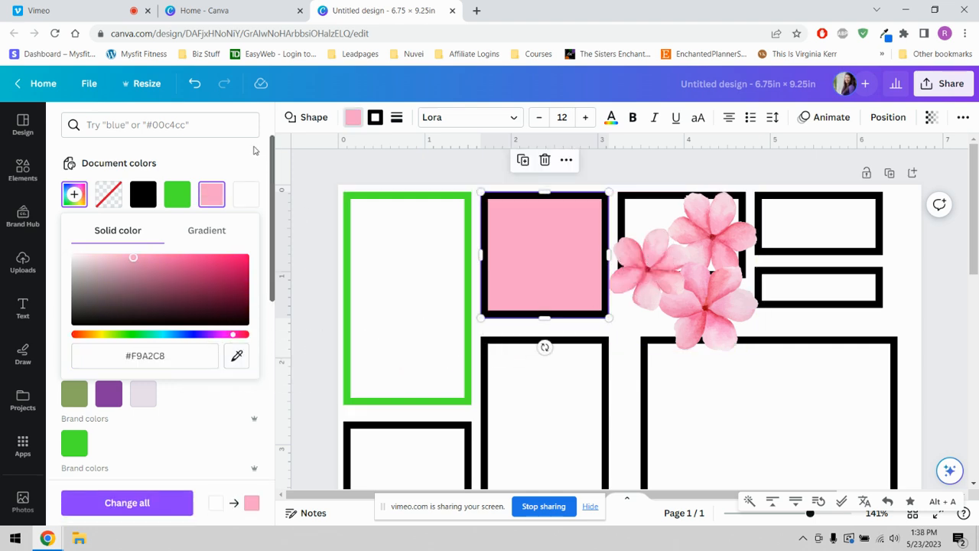
{"action": "left_click", "coordinate": [194, 83]}
Step: Color the border of the second rectangle in the top row with pink #F785AF sampled from the flower graphic
{"action": "left_click", "coordinate": [375, 117]}
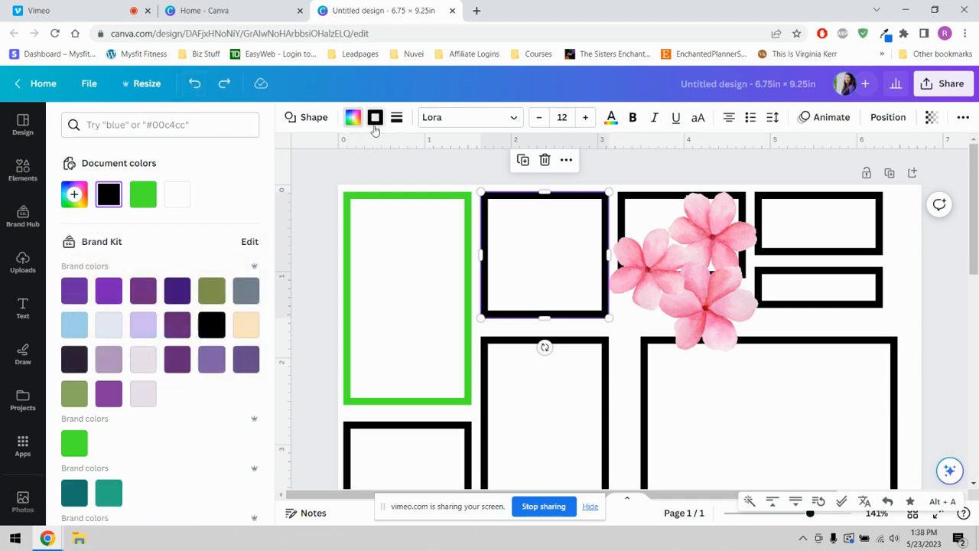
{"action": "left_click", "coordinate": [79, 196]}
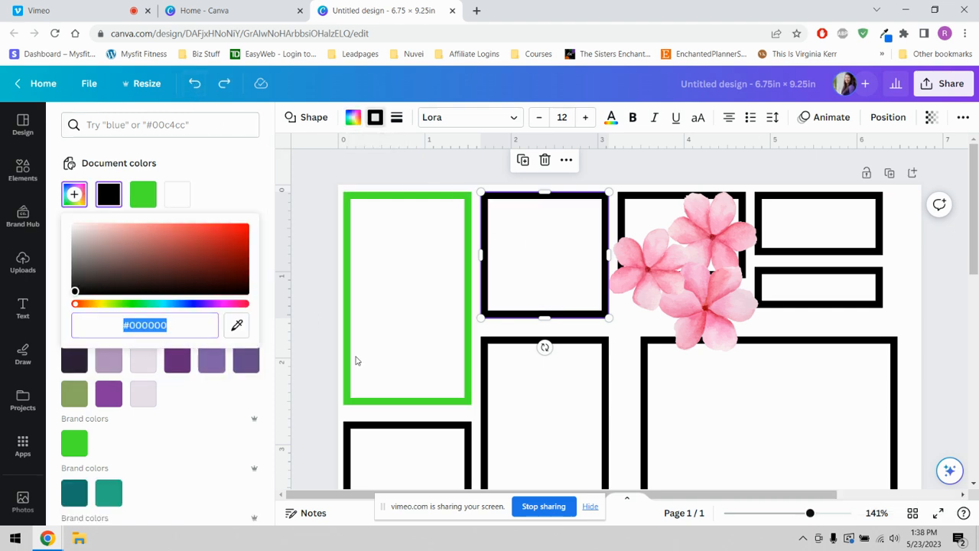
{"action": "left_click", "coordinate": [236, 325]}
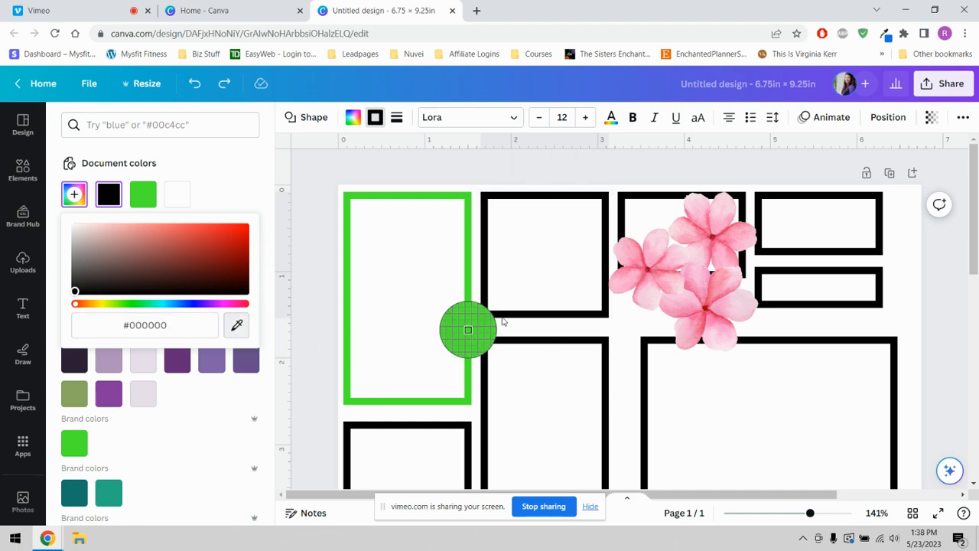
{"action": "left_click", "coordinate": [635, 262]}
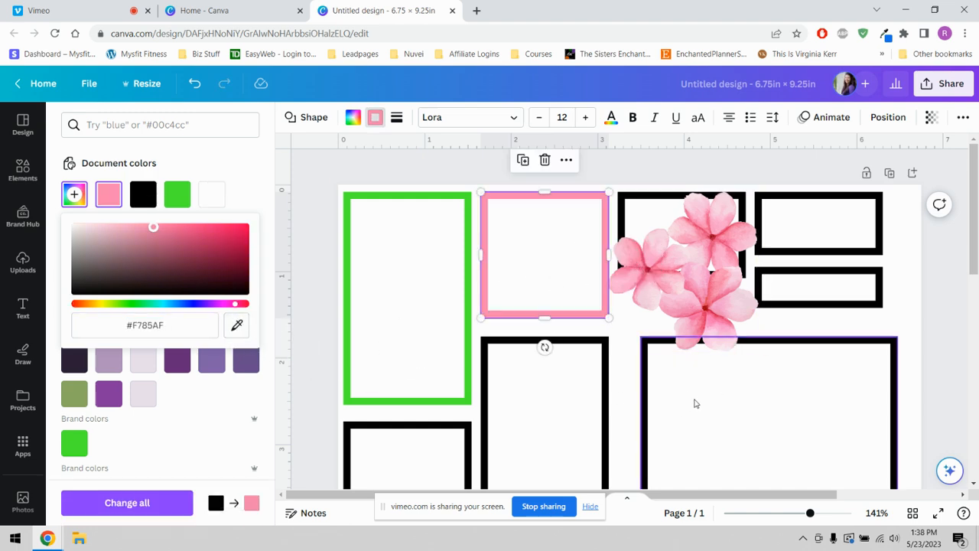
Step: Delete the flower graphic and shift the large rectangle slightly up and to the left
{"action": "left_click", "coordinate": [688, 329]}
{"action": "left_click_drag", "start_coordinate": [643, 351], "coordinate": [590, 286]}
{"action": "left_click_drag", "start_coordinate": [563, 243], "coordinate": [611, 394]}
{"action": "left_click_drag", "start_coordinate": [807, 517], "coordinate": [795, 514]}
{"action": "left_click_drag", "start_coordinate": [612, 309], "coordinate": [575, 314]}
{"action": "left_click", "coordinate": [568, 311]}
{"action": "key", "text": "Delete"}
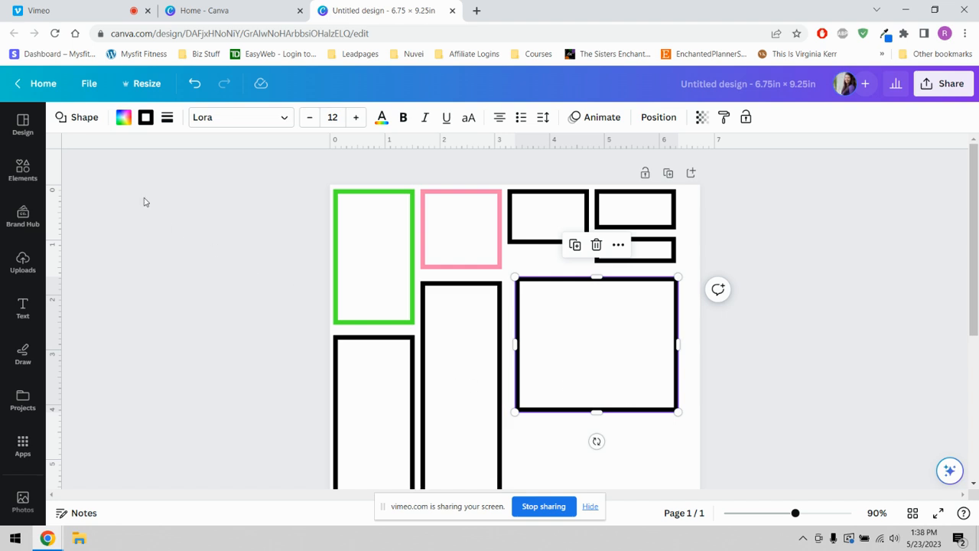
Step: Add a plain solid line near the top inside the large rectangle and lengthen it to about 2.4 in
{"action": "left_click", "coordinate": [20, 184]}
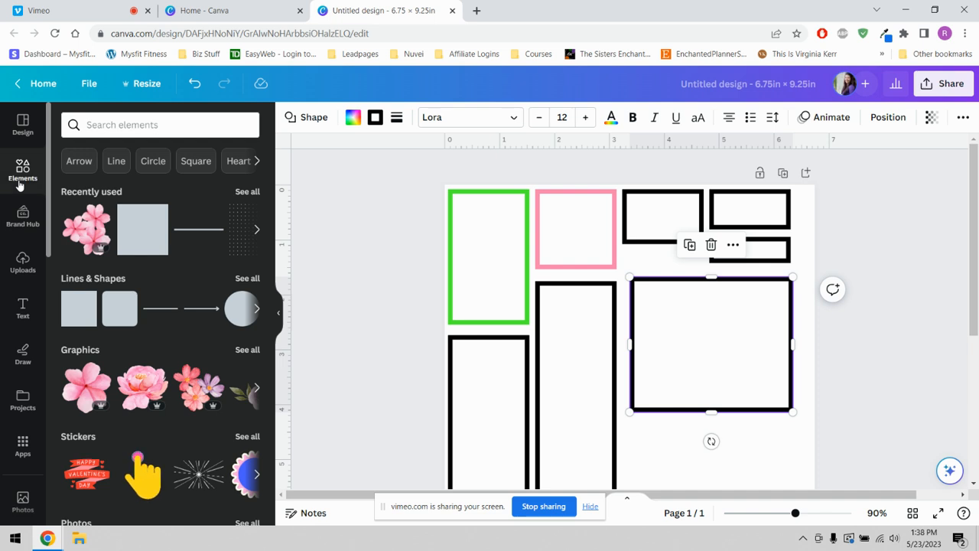
{"action": "left_click", "coordinate": [247, 280]}
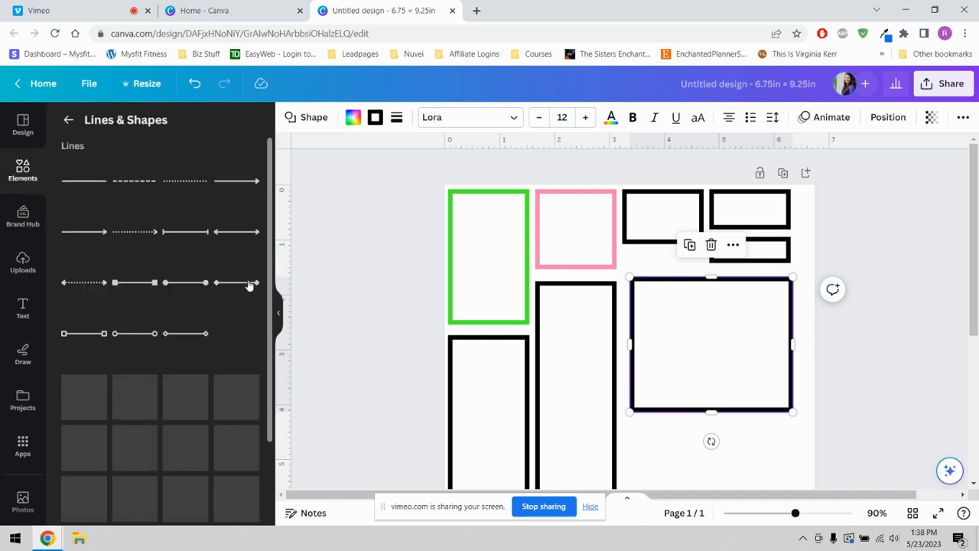
{"action": "left_click", "coordinate": [89, 190]}
{"action": "left_click_drag", "start_coordinate": [796, 520], "coordinate": [813, 520]}
{"action": "scroll", "coordinate": [711, 421], "scroll_direction": "down", "scroll_amount": 2}
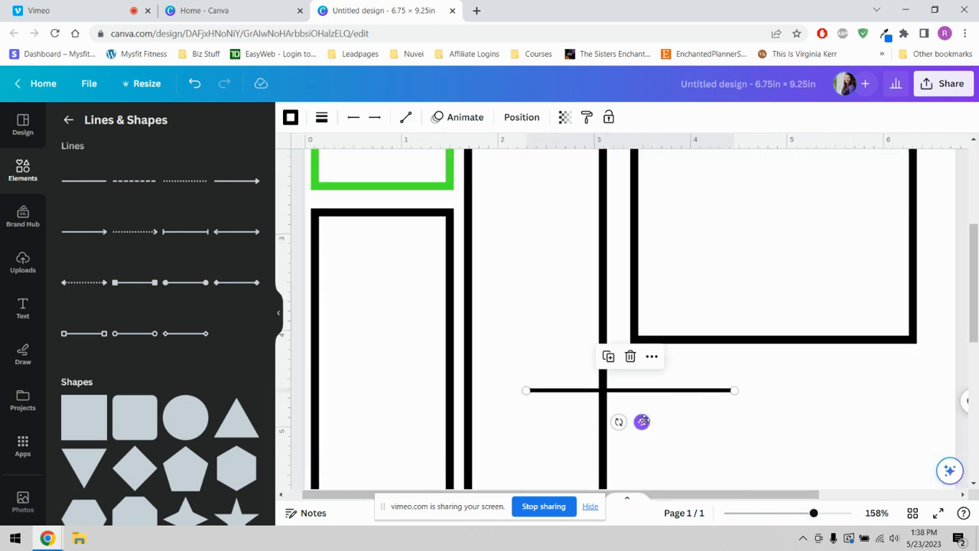
{"action": "left_click_drag", "start_coordinate": [642, 422], "coordinate": [736, 239]}
{"action": "scroll", "coordinate": [770, 337], "scroll_direction": "up", "scroll_amount": 3}
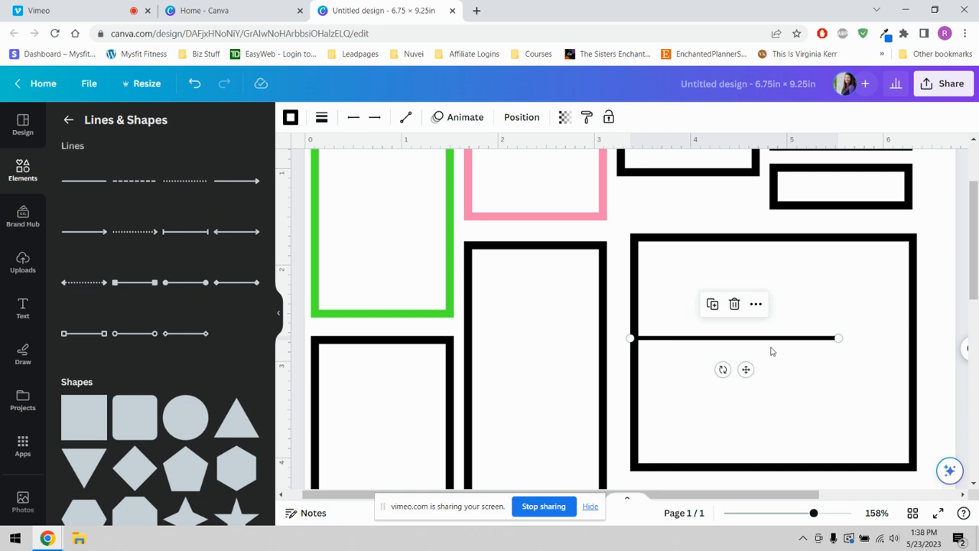
{"action": "left_click_drag", "start_coordinate": [746, 369], "coordinate": [771, 298]}
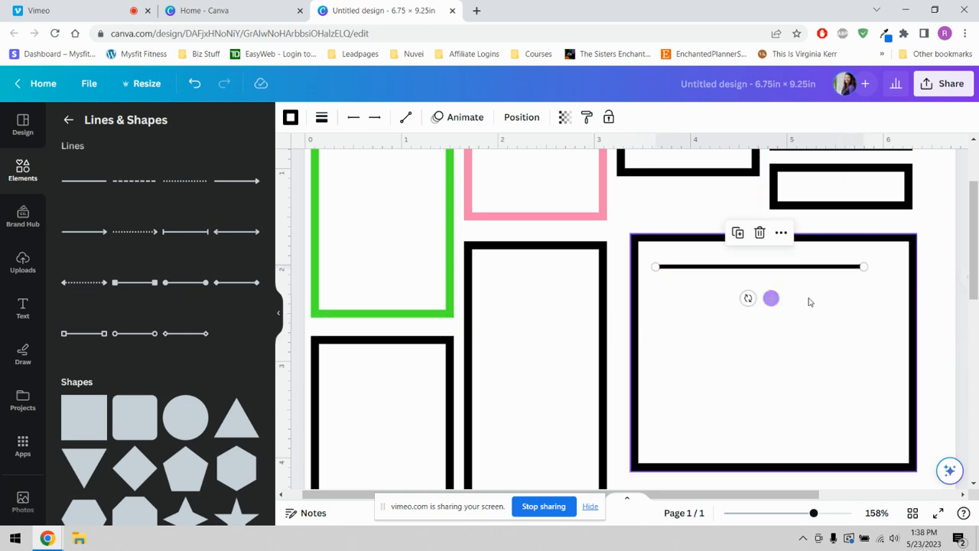
{"action": "left_click_drag", "start_coordinate": [862, 266], "coordinate": [892, 266]}
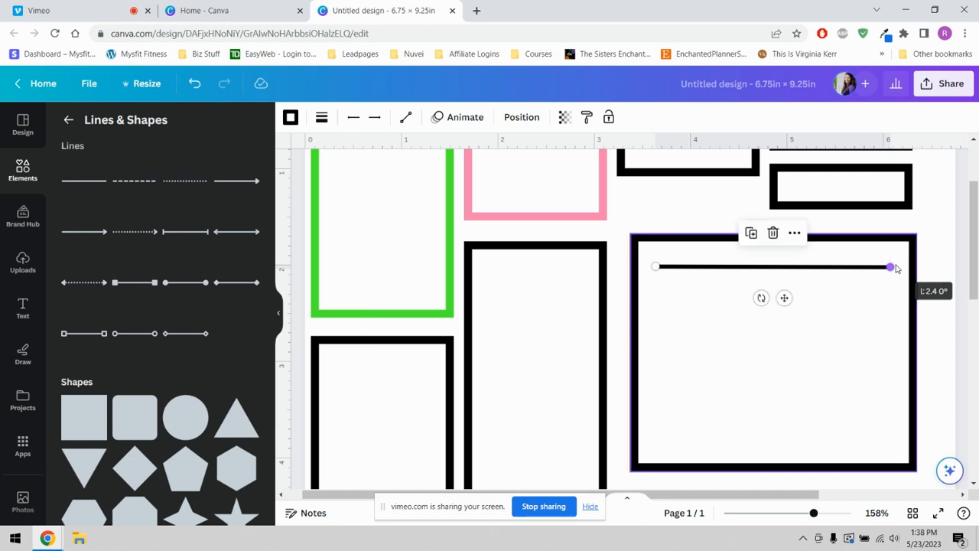
{"action": "left_click_drag", "start_coordinate": [783, 298], "coordinate": [780, 298]}
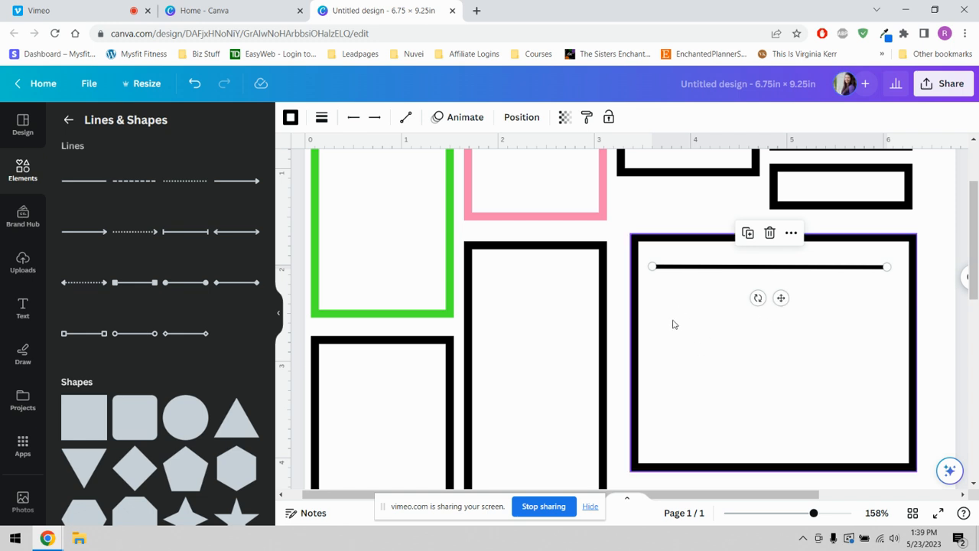
Step: Try the pink #F785AF and the gray brand color on the line, and return it to black
{"action": "left_click", "coordinate": [290, 119]}
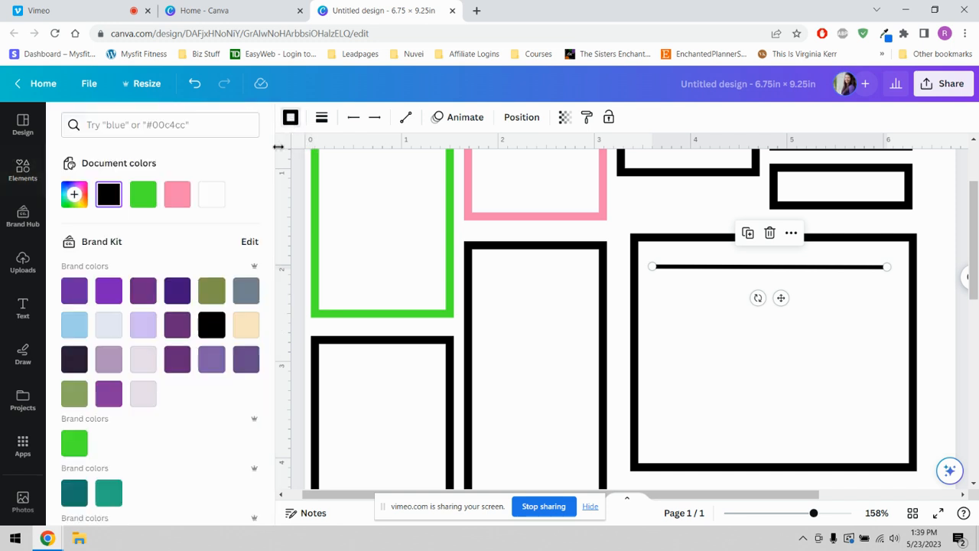
{"action": "left_click", "coordinate": [176, 194]}
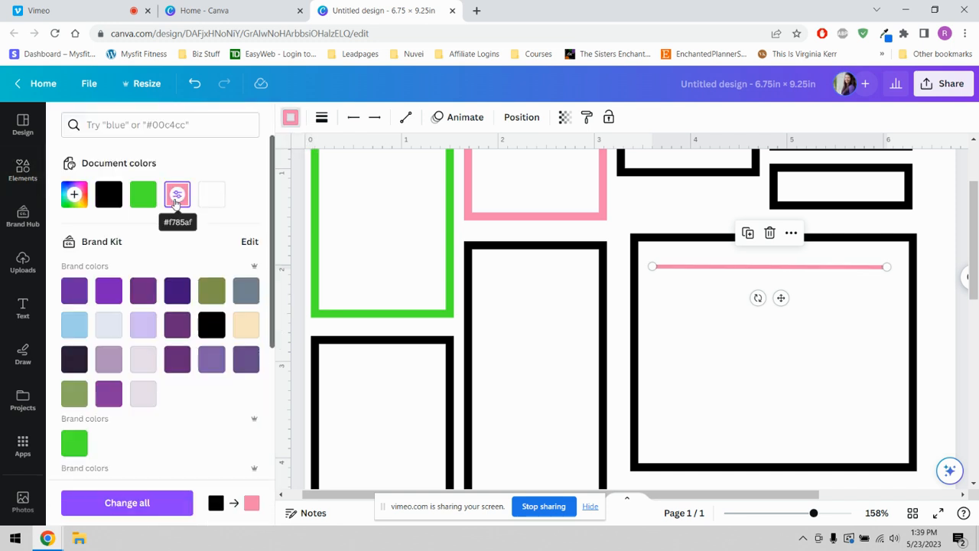
{"action": "left_click", "coordinate": [108, 194]}
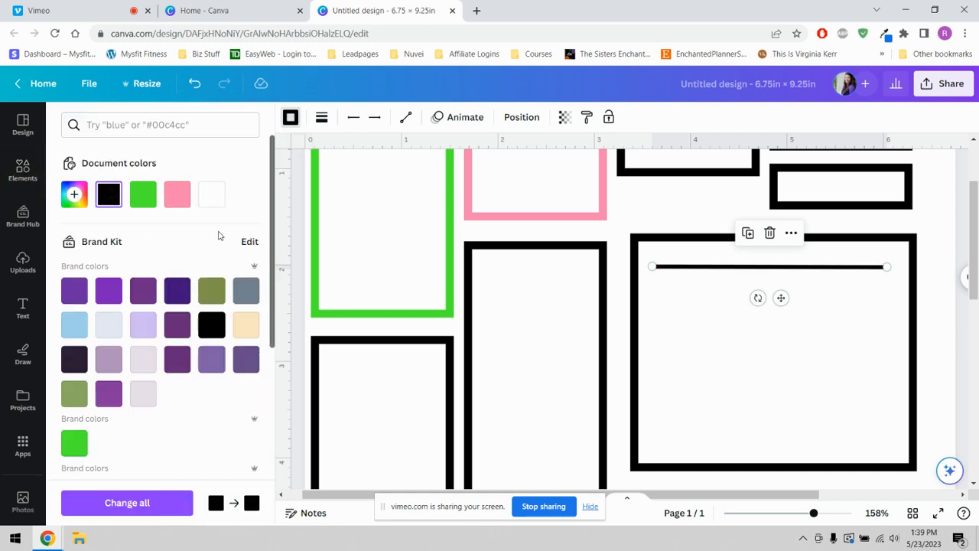
{"action": "left_click", "coordinate": [241, 292]}
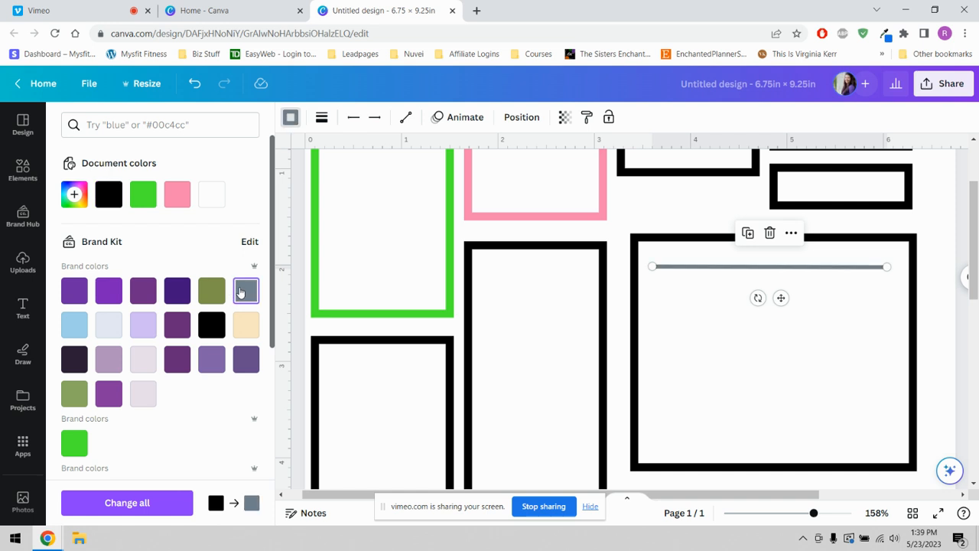
{"action": "left_click", "coordinate": [108, 195]}
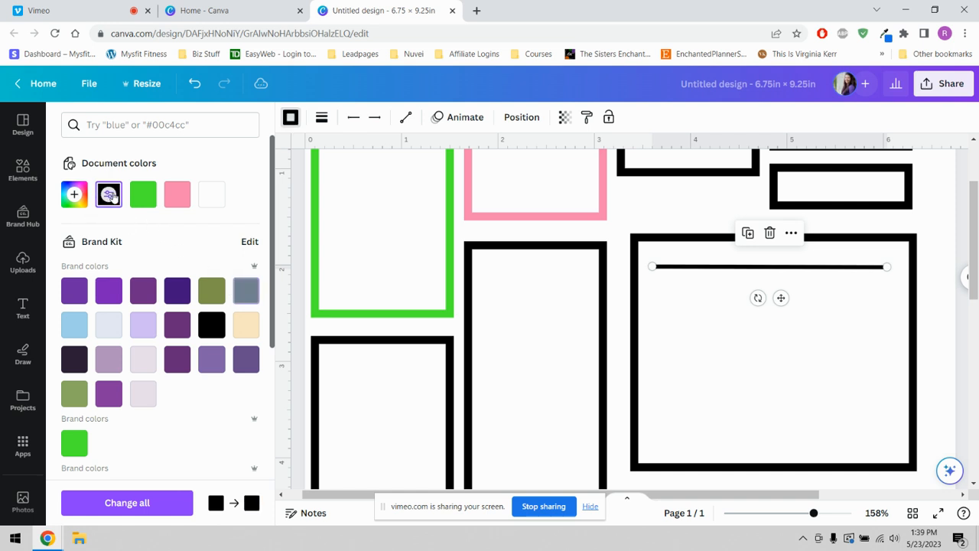
Step: Set the line's weight to 1, compare it with a weight of 2, and keep 1
{"action": "left_click", "coordinate": [322, 123]}
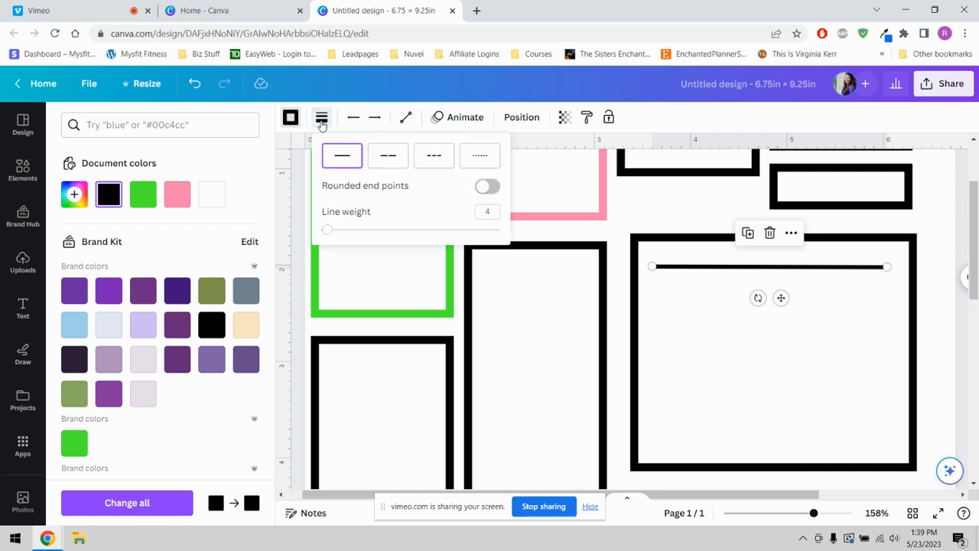
{"action": "left_click", "coordinate": [488, 212]}
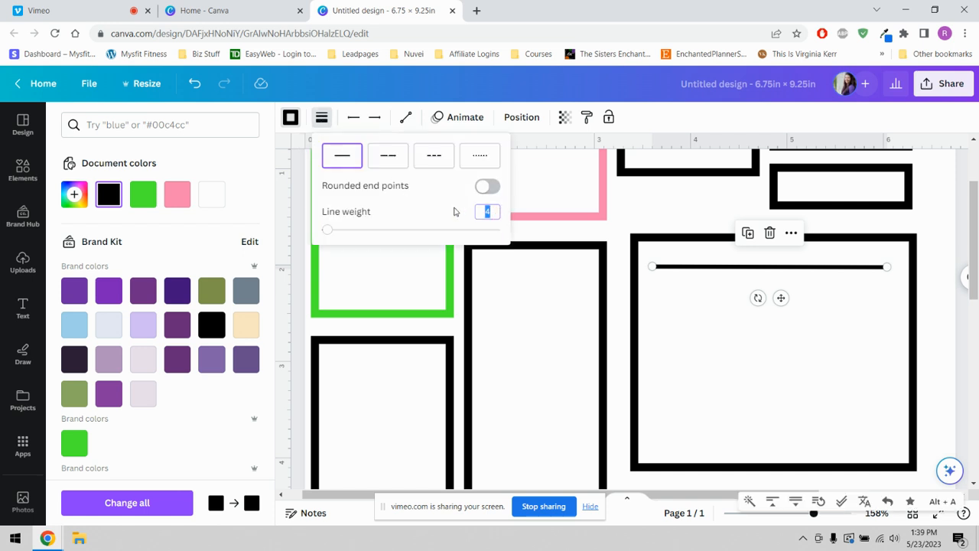
{"action": "type", "text": "1"}
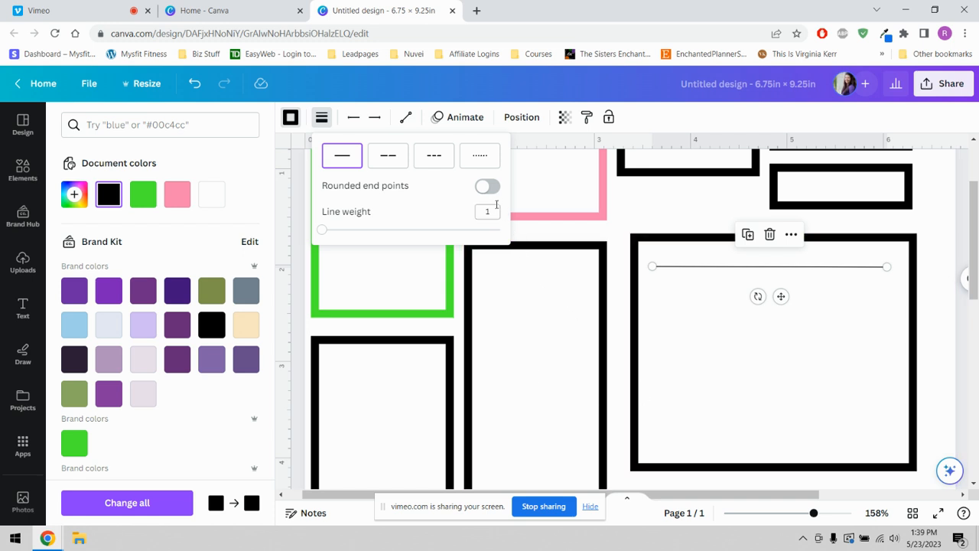
{"action": "left_click_drag", "start_coordinate": [324, 230], "coordinate": [322, 231]}
{"action": "left_click", "coordinate": [488, 212]}
{"action": "type", "text": "2"}
{"action": "left_click", "coordinate": [487, 210]}
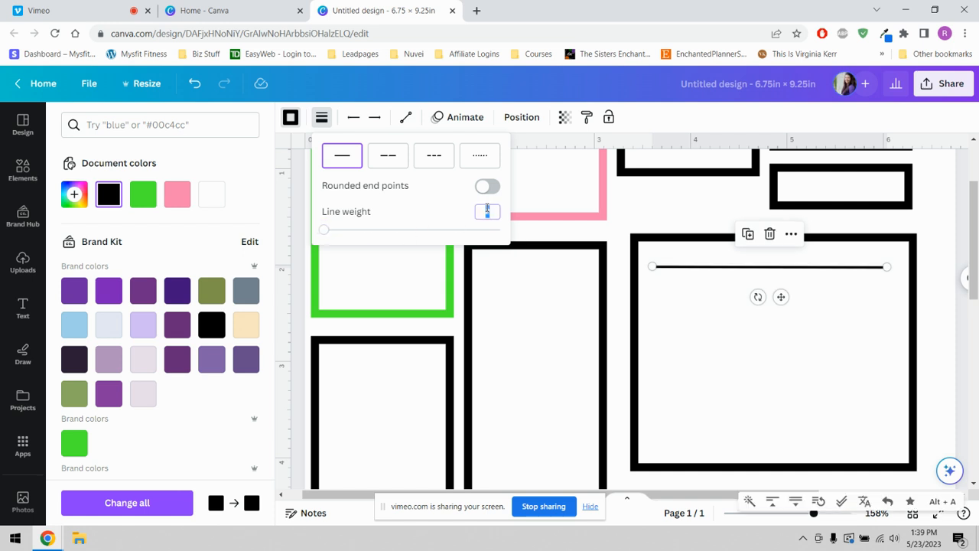
{"action": "type", "text": "1"}
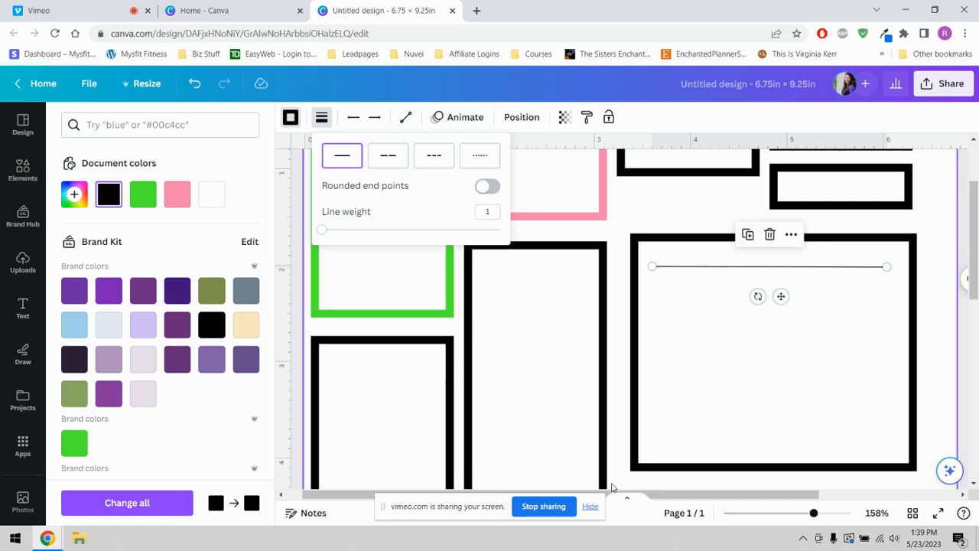
{"action": "left_click", "coordinate": [777, 394]}
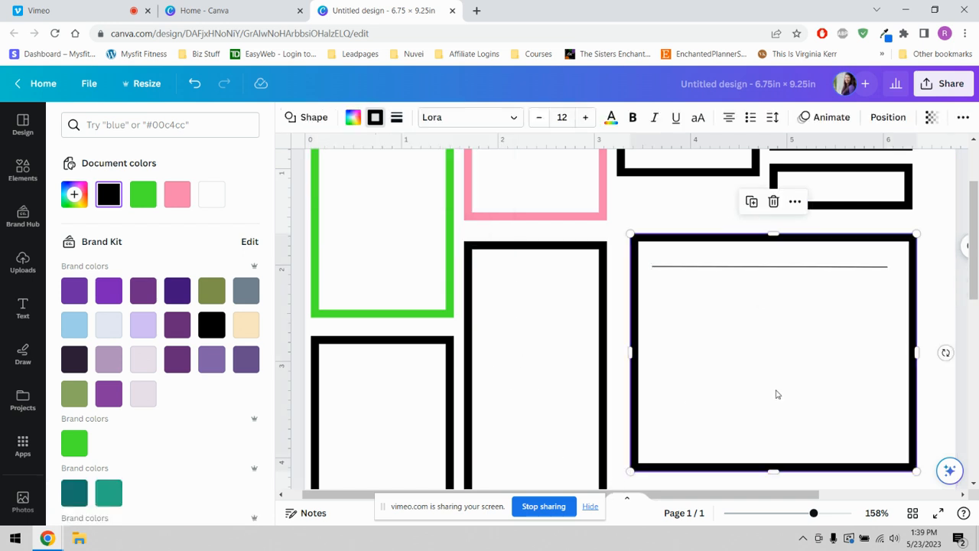
Step: Duplicate the thin line and place the copy just below it inside the large rectangle
{"action": "left_click", "coordinate": [765, 267]}
{"action": "left_click", "coordinate": [749, 235]}
{"action": "left_click_drag", "start_coordinate": [796, 311], "coordinate": [788, 312]}
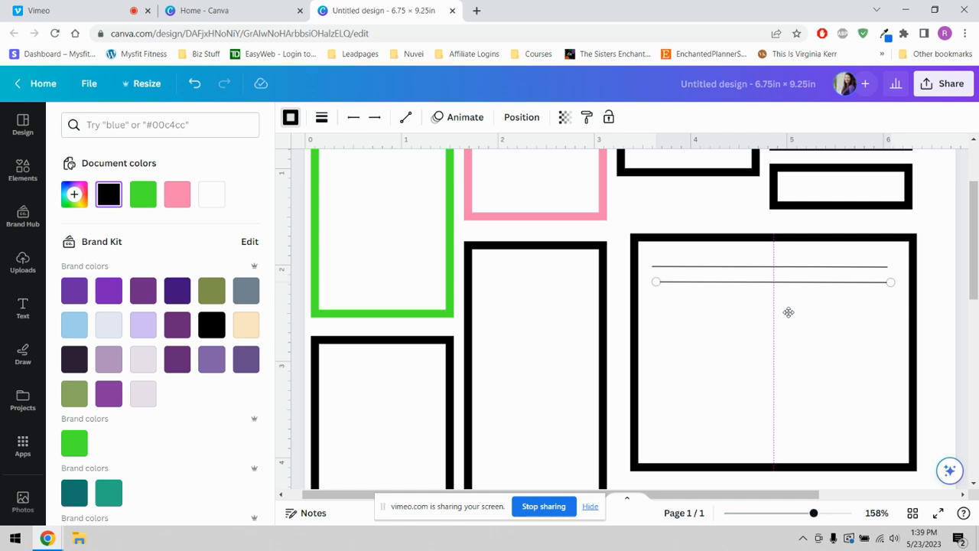
{"action": "left_click_drag", "start_coordinate": [788, 313], "coordinate": [788, 312]}
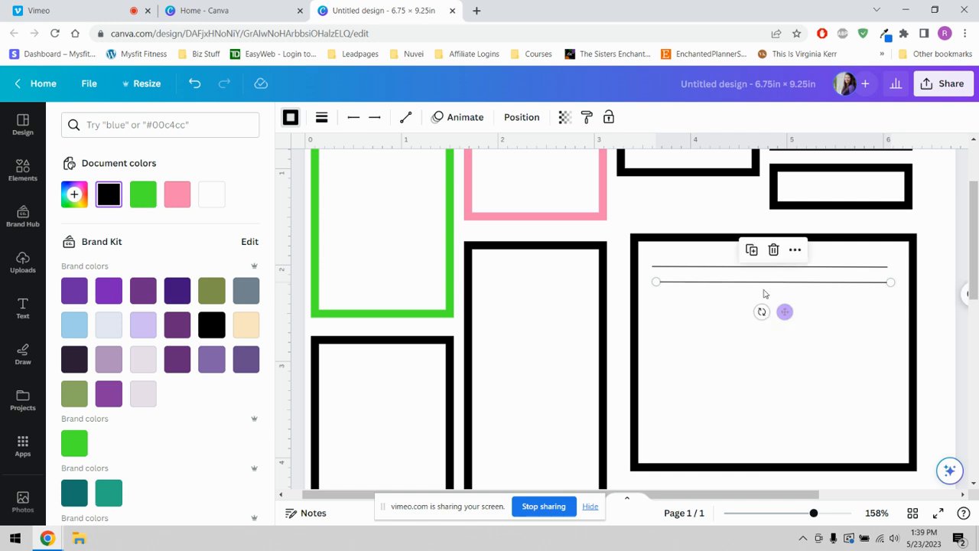
Step: Try a third copy of the line lined up under the second one, and delete it
{"action": "left_click", "coordinate": [751, 251]}
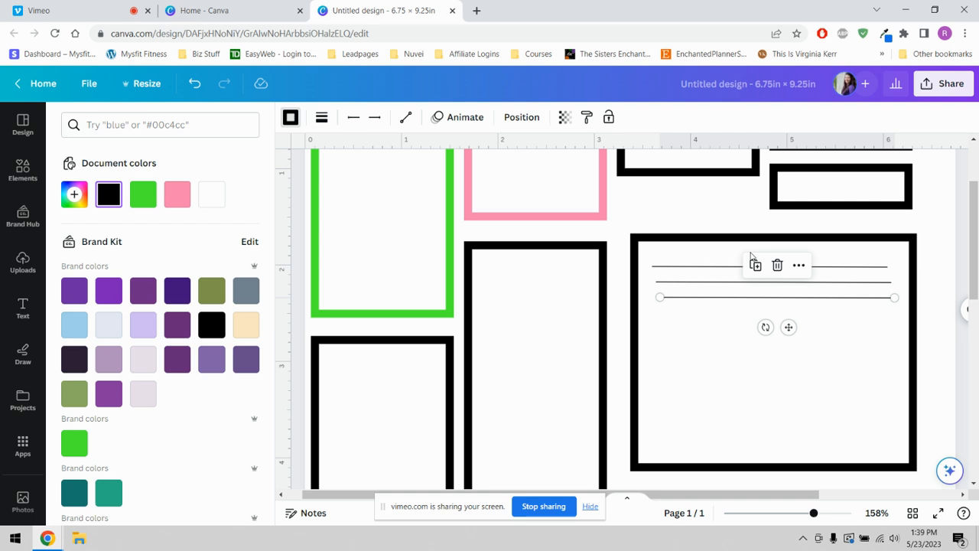
{"action": "left_click_drag", "start_coordinate": [788, 327], "coordinate": [784, 327]}
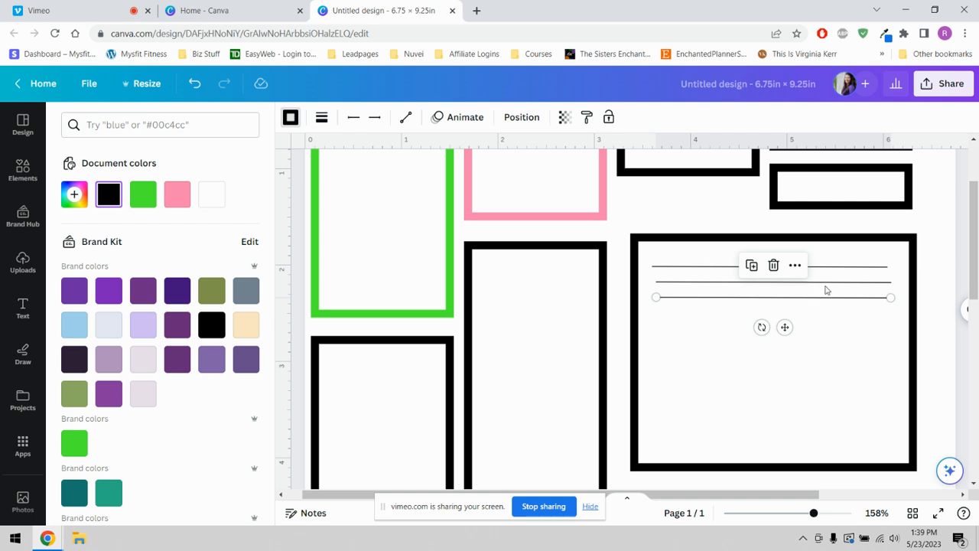
{"action": "left_click", "coordinate": [820, 335]}
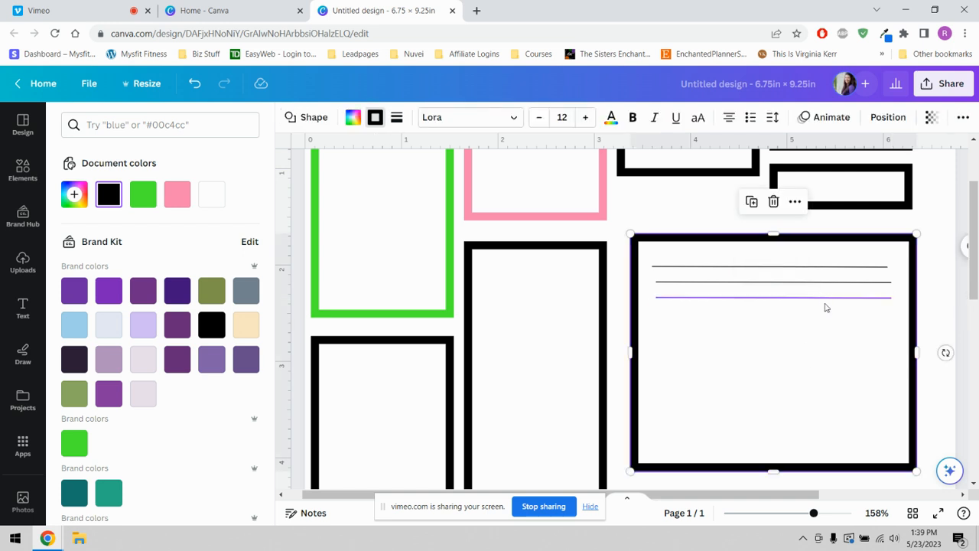
{"action": "left_click", "coordinate": [825, 306]}
{"action": "key", "text": "Delete"}
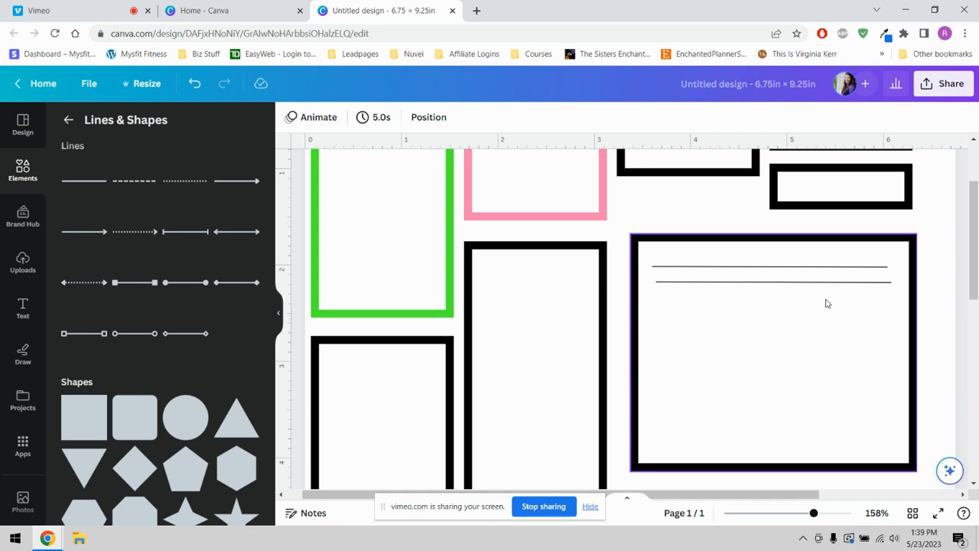
Step: Align the second writing line under the first, and duplicate it into evenly spaced third and fourth lines inside the large rectangle
{"action": "left_click", "coordinate": [767, 281]}
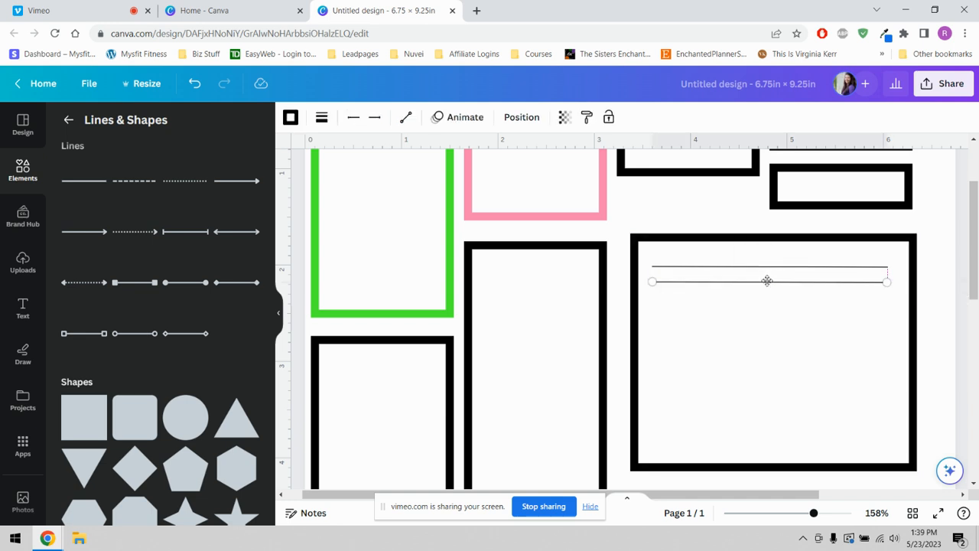
{"action": "left_click_drag", "start_coordinate": [767, 280], "coordinate": [768, 281]}
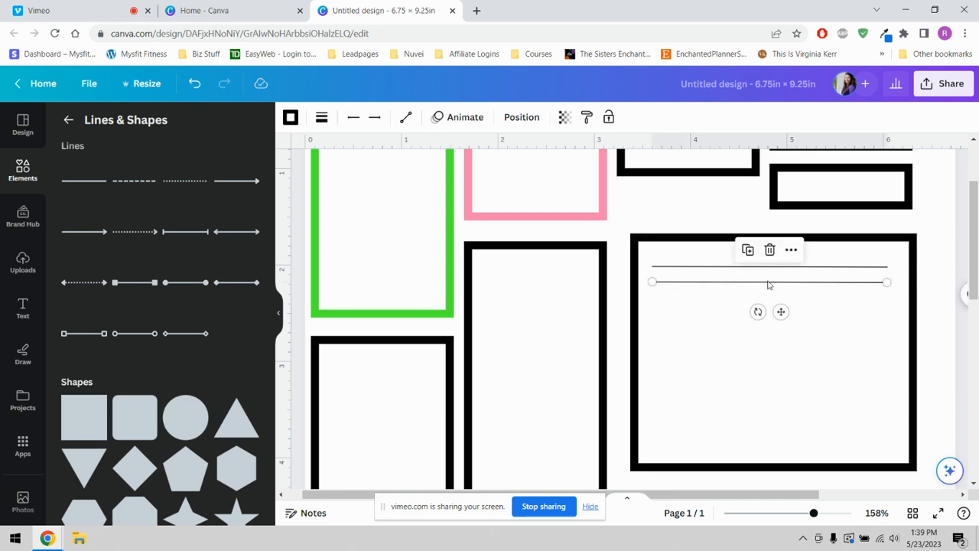
{"action": "left_click", "coordinate": [749, 252]}
{"action": "left_click_drag", "start_coordinate": [798, 328], "coordinate": [778, 330]}
{"action": "left_click", "coordinate": [749, 267]}
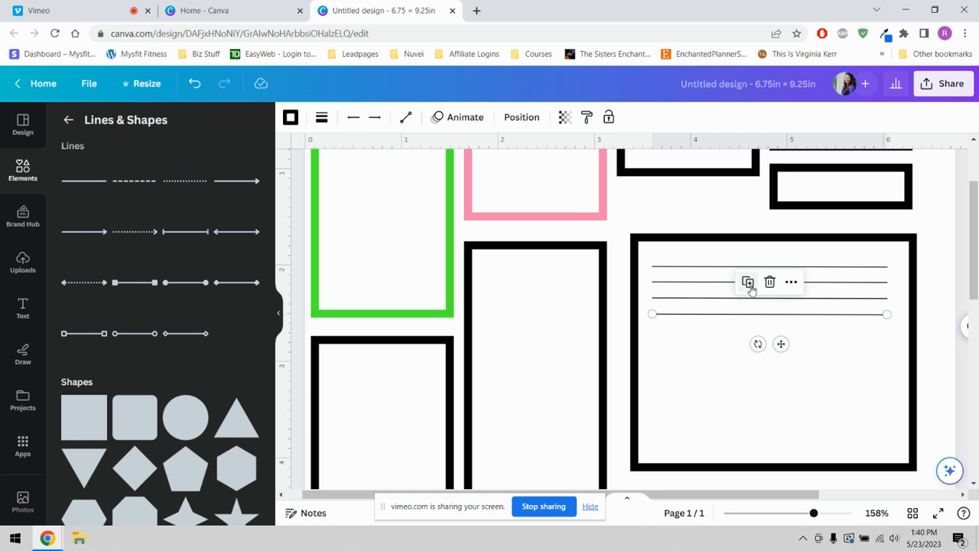
Step: Keep duplicating the lowest writing line at the same spacing until twelve lines fill the large rectangle
{"action": "left_click", "coordinate": [749, 283]}
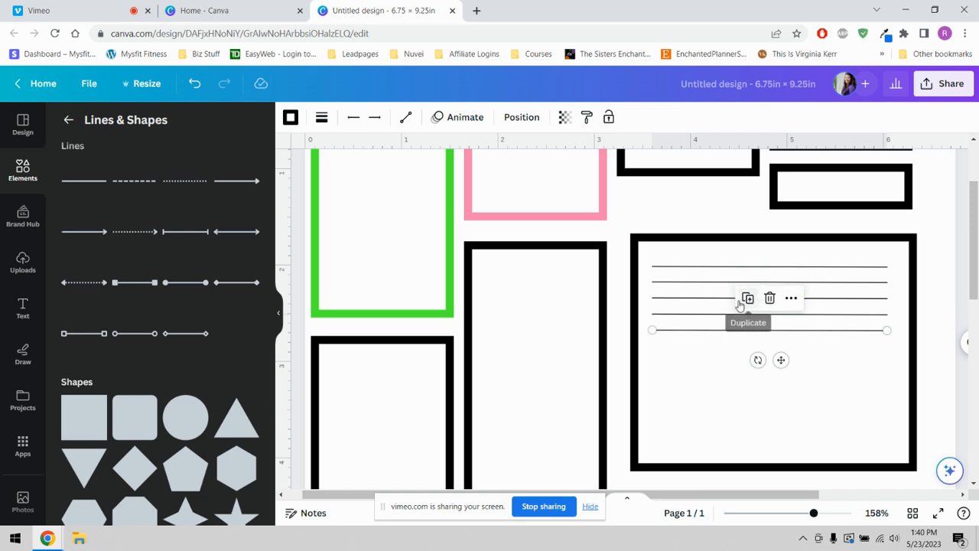
{"action": "left_click", "coordinate": [746, 298]}
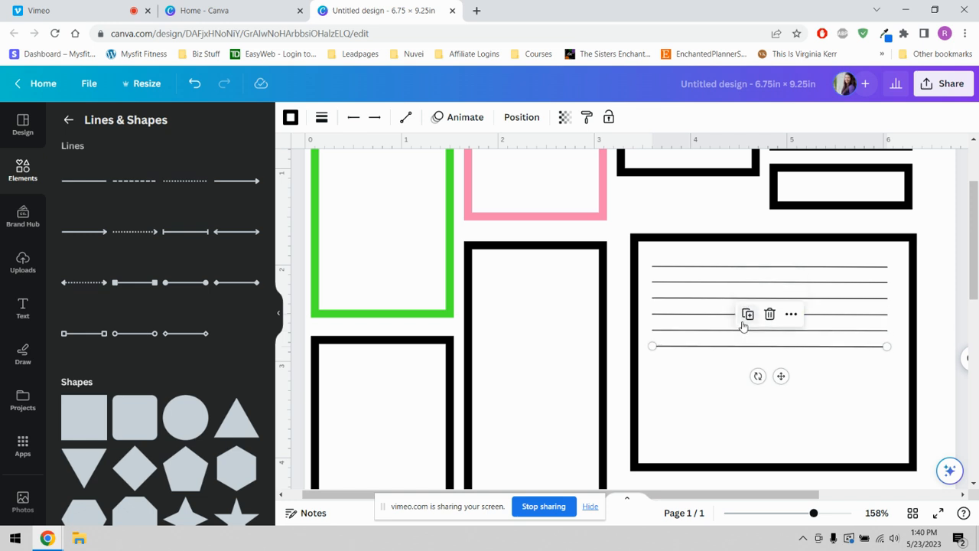
{"action": "left_click", "coordinate": [748, 316]}
{"action": "left_click", "coordinate": [747, 330]}
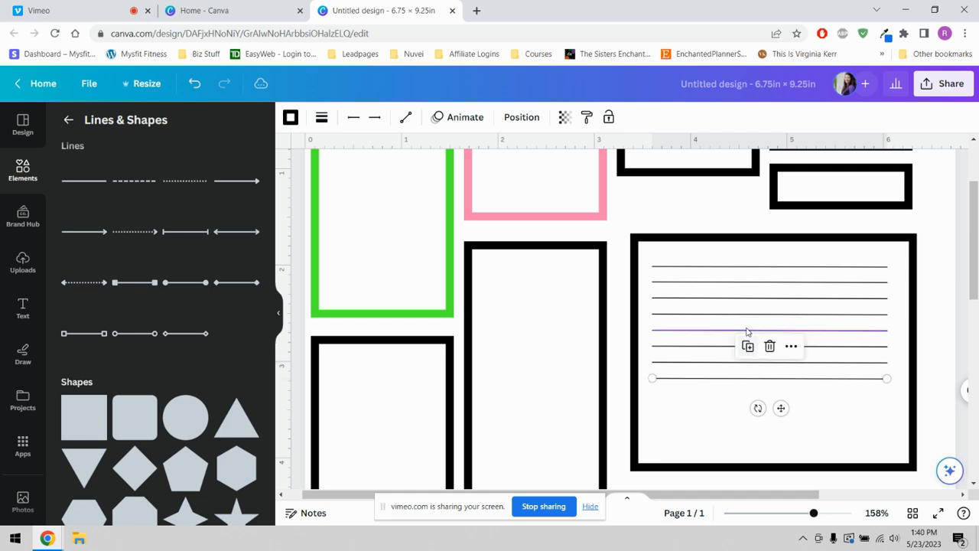
{"action": "left_click", "coordinate": [747, 346]}
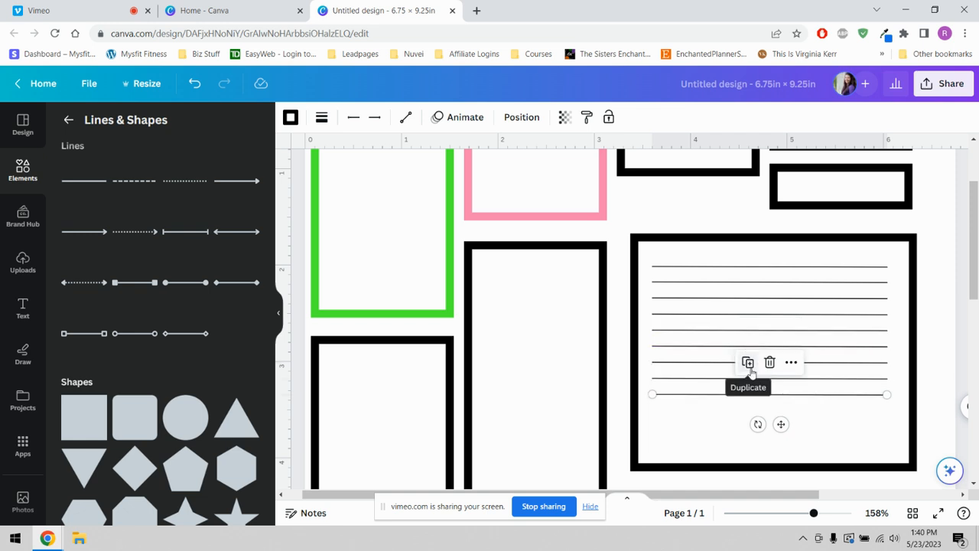
{"action": "left_click", "coordinate": [747, 362]}
{"action": "left_click", "coordinate": [748, 379]}
{"action": "left_click", "coordinate": [747, 394]}
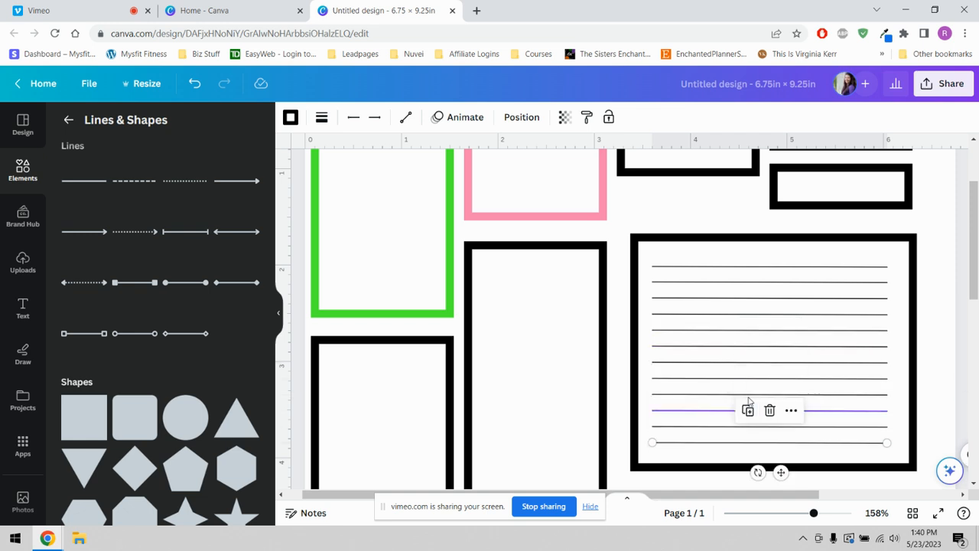
Step: Group the large rectangle with all its writing lines and move the group slightly up and to the right
{"action": "left_click", "coordinate": [932, 247]}
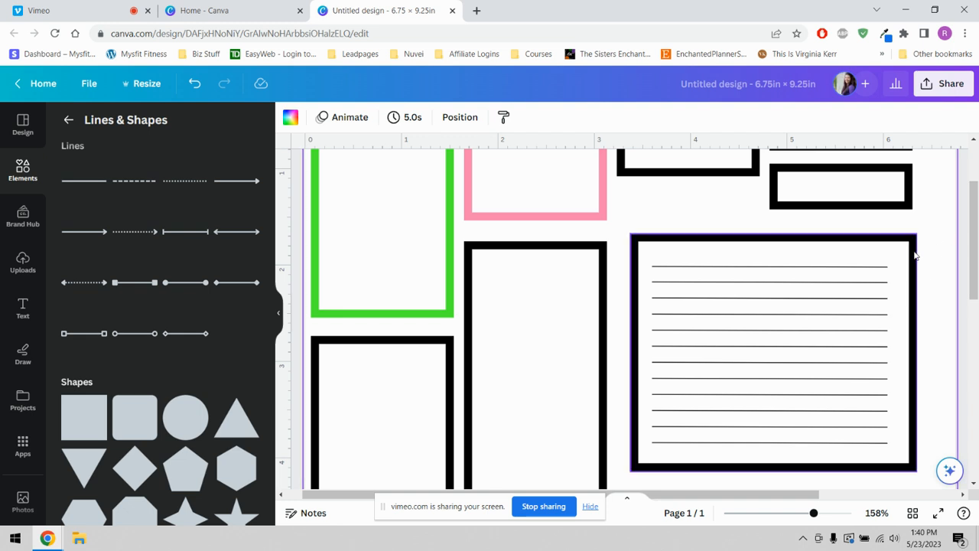
{"action": "left_click_drag", "start_coordinate": [934, 227], "coordinate": [662, 466]}
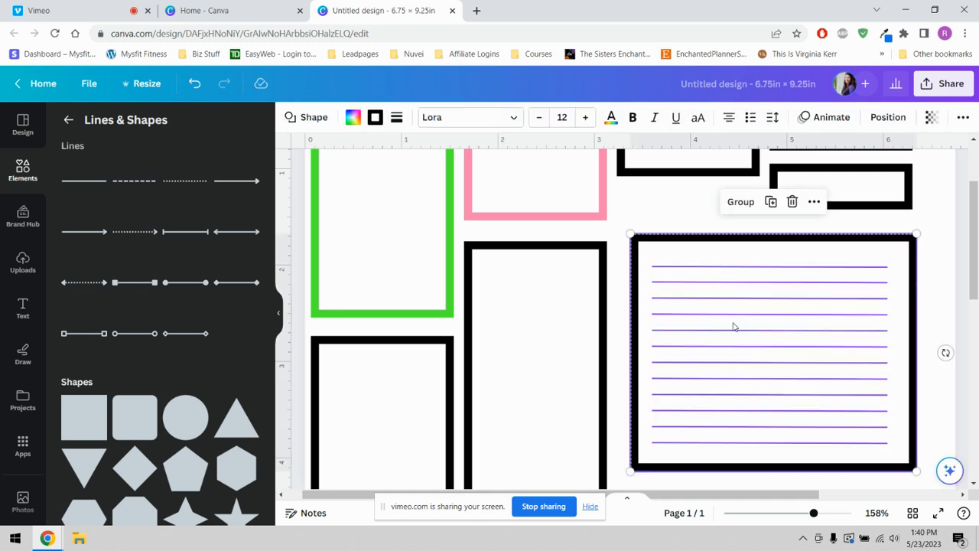
{"action": "left_click", "coordinate": [741, 204]}
{"action": "mouse_move", "coordinate": [793, 347]}
{"action": "left_mouse_down"}
{"action": "mouse_move", "coordinate": [800, 336]}
{"action": "mouse_move", "coordinate": [804, 344]}
{"action": "left_mouse_up"}
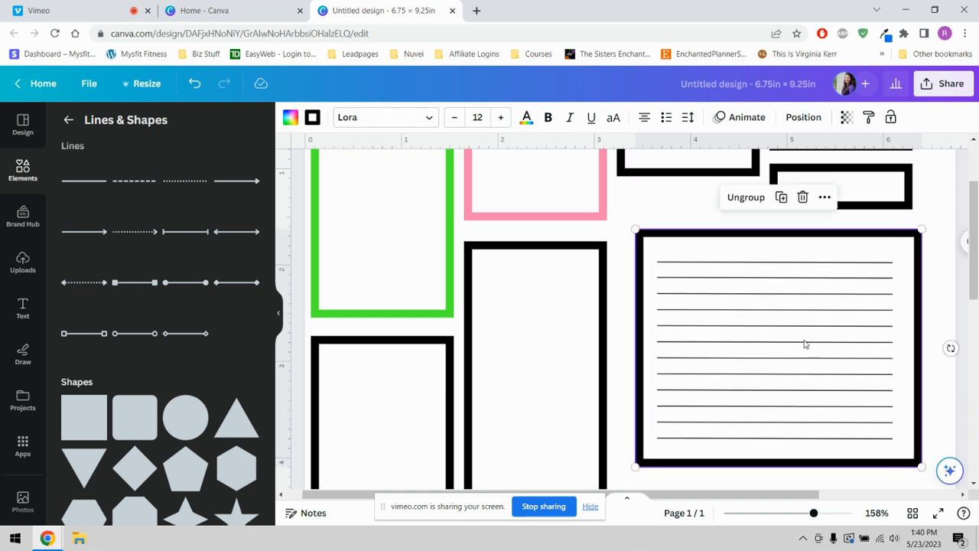
Step: Ungroup the lined rectangle to shift its frame separately from the lines, and undo the shift and regroup everything
{"action": "left_click", "coordinate": [748, 203]}
{"action": "mouse_move", "coordinate": [750, 247]}
{"action": "left_mouse_down"}
{"action": "mouse_move", "coordinate": [742, 244]}
{"action": "mouse_move", "coordinate": [739, 267]}
{"action": "mouse_move", "coordinate": [767, 341]}
{"action": "mouse_move", "coordinate": [750, 306]}
{"action": "mouse_move", "coordinate": [742, 247]}
{"action": "left_mouse_up"}
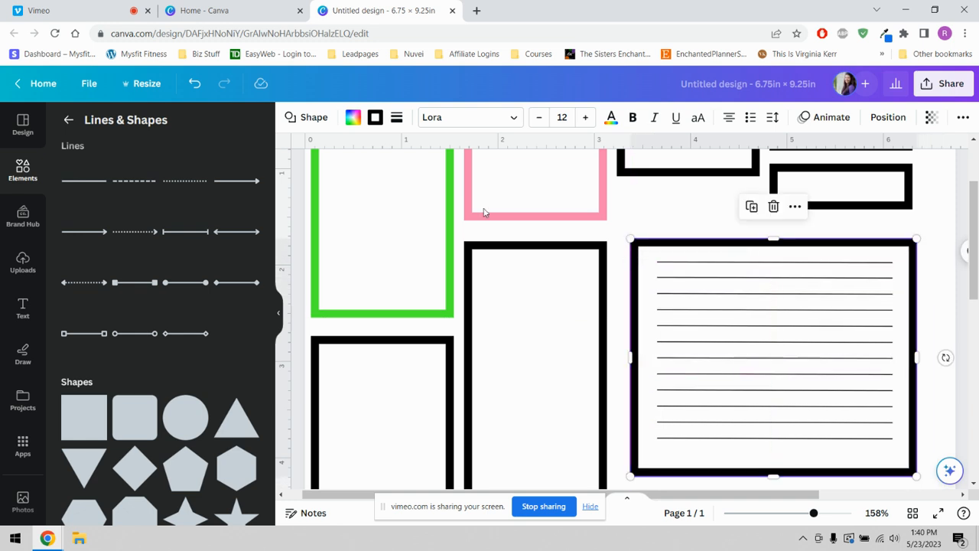
{"action": "left_click", "coordinate": [195, 84]}
{"action": "left_click_drag", "start_coordinate": [647, 207], "coordinate": [719, 435]}
{"action": "left_click", "coordinate": [745, 196]}
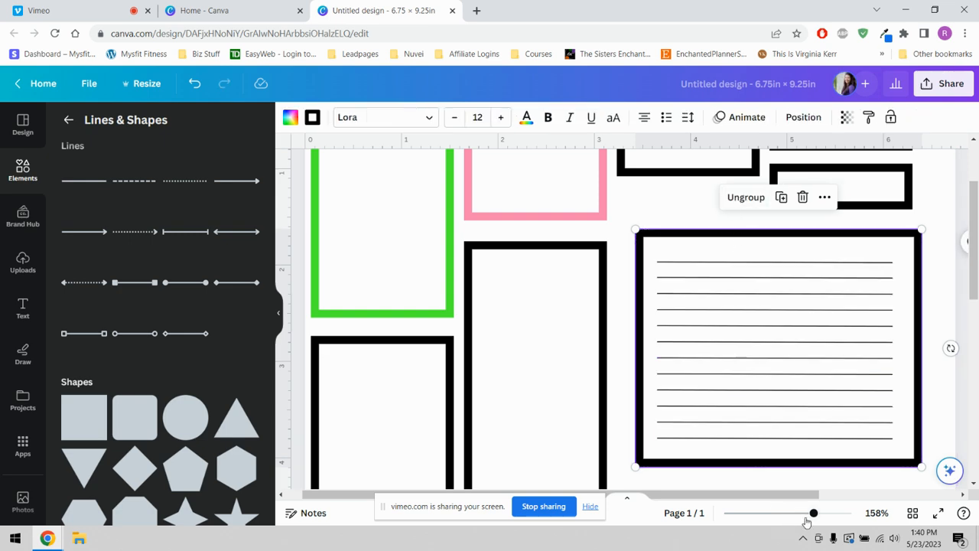
Step: Search the design elements for "dot grid" and limit the results to graphics
{"action": "left_click_drag", "start_coordinate": [815, 517], "coordinate": [801, 517]}
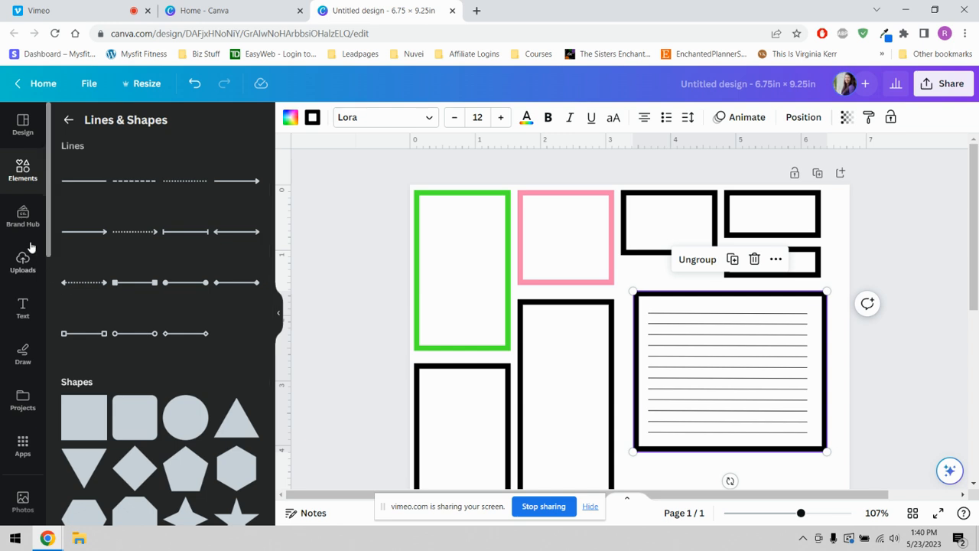
{"action": "left_click", "coordinate": [21, 182]}
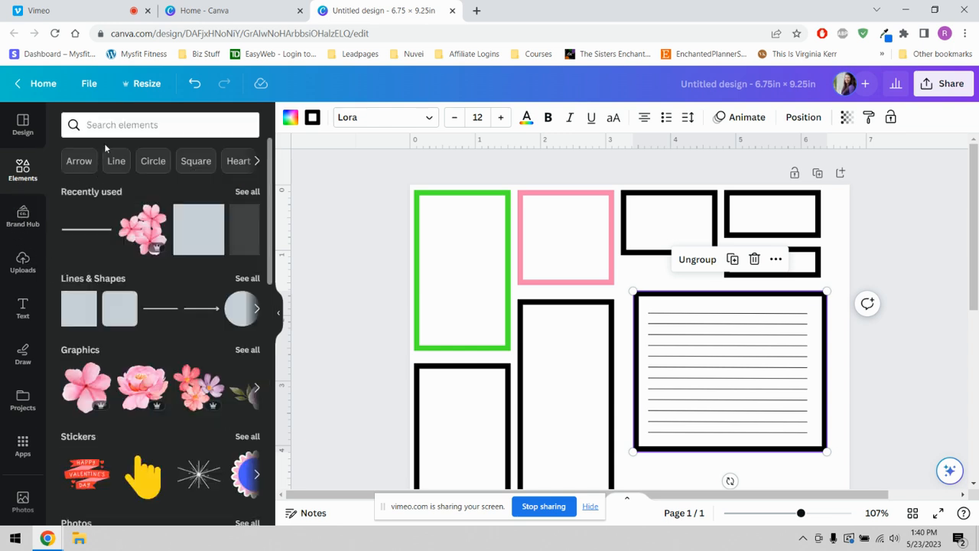
{"action": "left_click", "coordinate": [100, 125]}
{"action": "left_click", "coordinate": [96, 183]}
{"action": "left_click", "coordinate": [105, 156]}
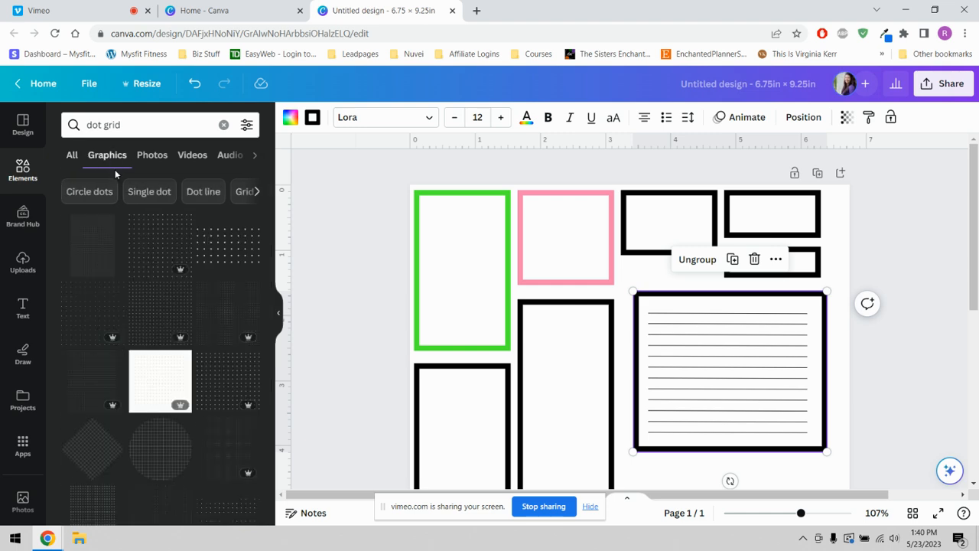
Step: Add a square dot grid graphic and scale it to fit the upper part of the green rectangle
{"action": "left_click", "coordinate": [144, 254]}
{"action": "left_click_drag", "start_coordinate": [563, 459], "coordinate": [481, 289]}
{"action": "left_click_drag", "start_coordinate": [583, 365], "coordinate": [545, 345]}
{"action": "left_click_drag", "start_coordinate": [597, 387], "coordinate": [472, 257]}
{"action": "left_click_drag", "start_coordinate": [801, 513], "coordinate": [820, 518]}
{"action": "left_click_drag", "start_coordinate": [665, 495], "coordinate": [589, 493]}
{"action": "left_click", "coordinate": [279, 318]}
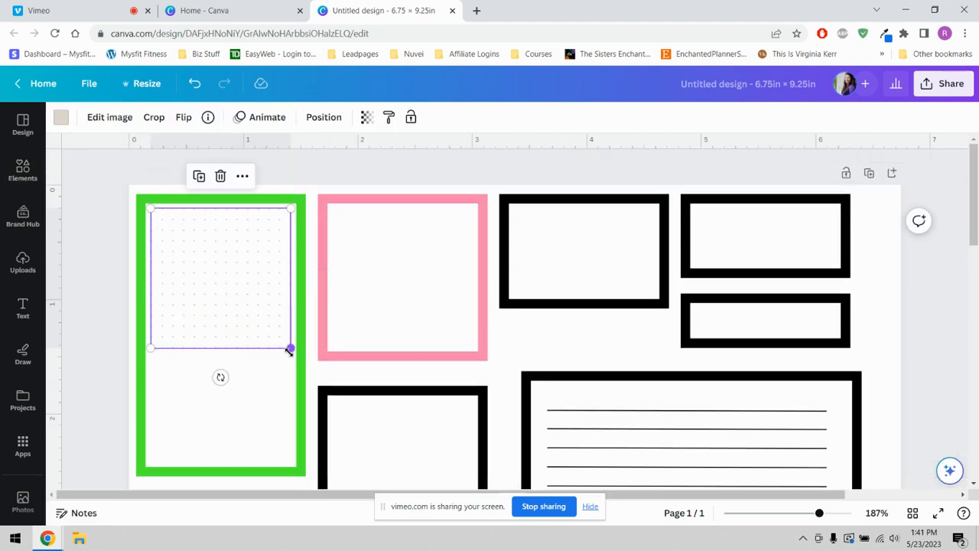
{"action": "left_click_drag", "start_coordinate": [291, 350], "coordinate": [293, 349]}
Step: Duplicate the dot grid and place the copy directly below the original so the dot spacing continues evenly
{"action": "left_click_drag", "start_coordinate": [232, 295], "coordinate": [212, 415]}
{"action": "left_click", "coordinate": [198, 175]}
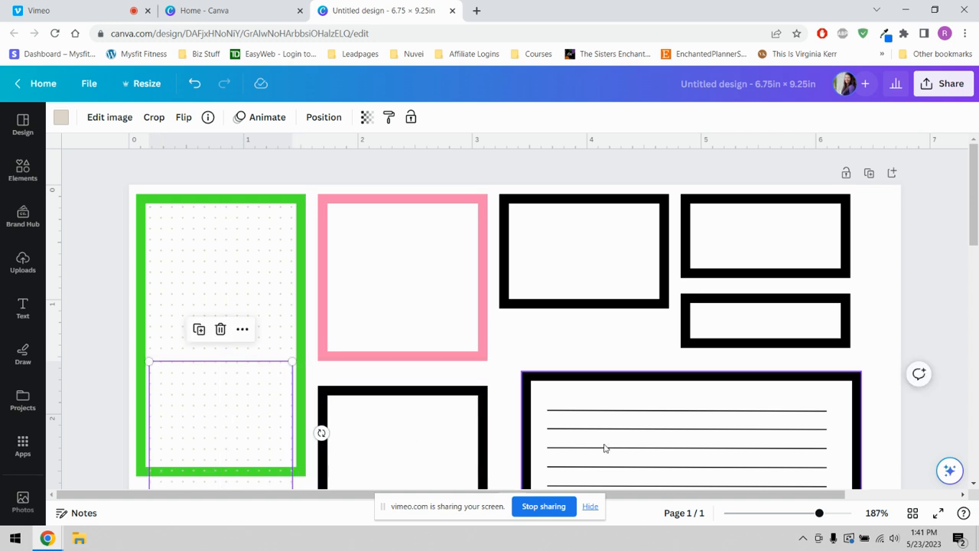
{"action": "left_click_drag", "start_coordinate": [819, 513], "coordinate": [835, 513]}
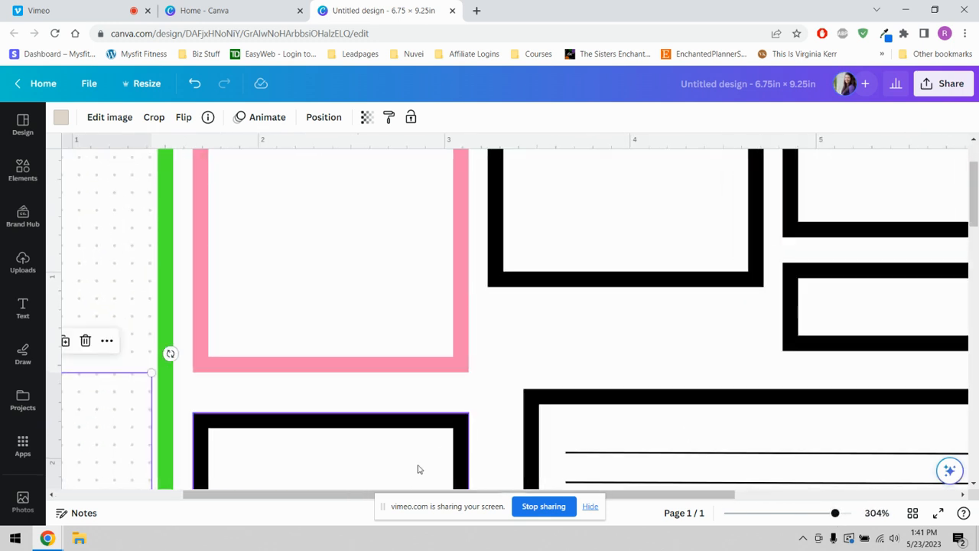
{"action": "left_click_drag", "start_coordinate": [338, 494], "coordinate": [204, 497]}
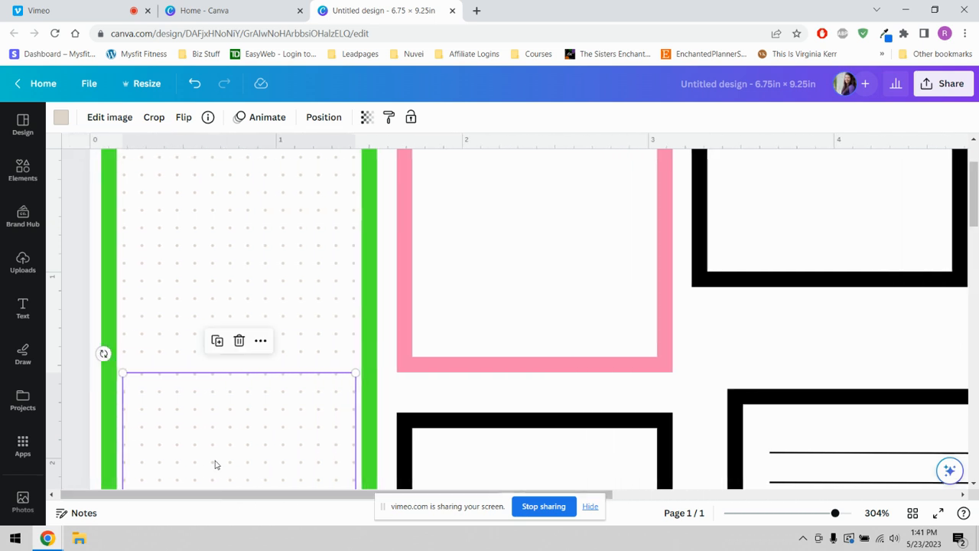
{"action": "left_click_drag", "start_coordinate": [212, 455], "coordinate": [211, 447]}
{"action": "scroll", "coordinate": [357, 343], "scroll_direction": "down", "scroll_amount": 3}
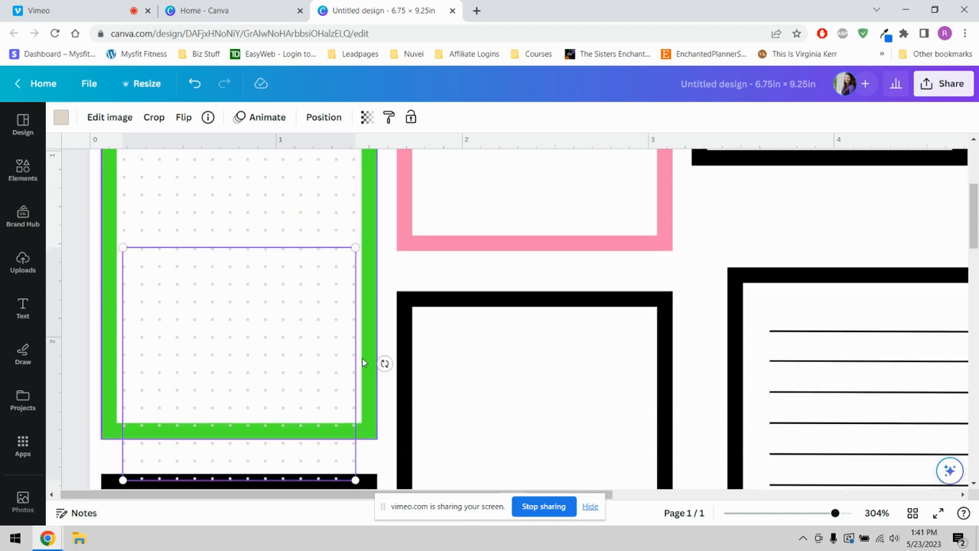
{"action": "left_click", "coordinate": [490, 436]}
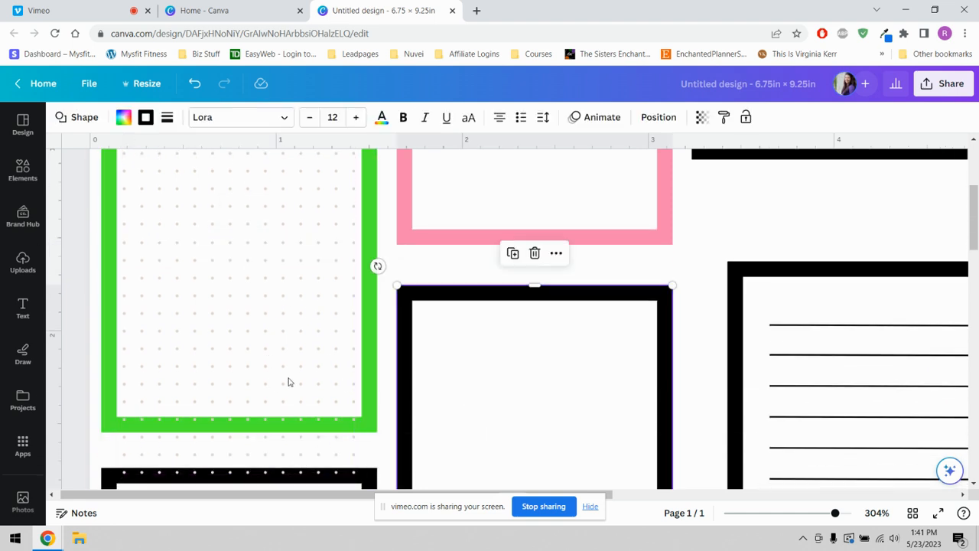
Step: Crop the lower dot grid with a freeform ratio so it ends just above the green rectangle's bottom border
{"action": "double_click", "coordinate": [236, 331]}
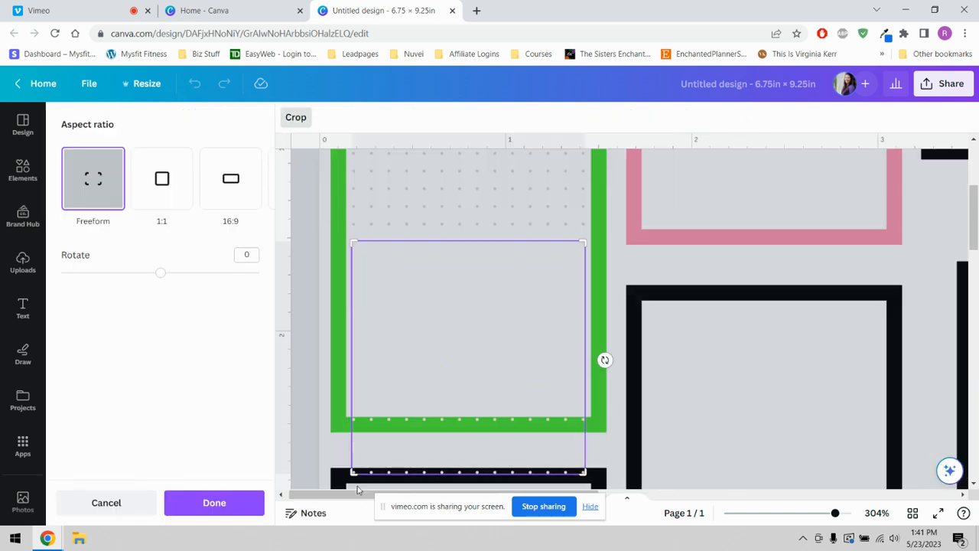
{"action": "left_click_drag", "start_coordinate": [353, 468], "coordinate": [351, 410]}
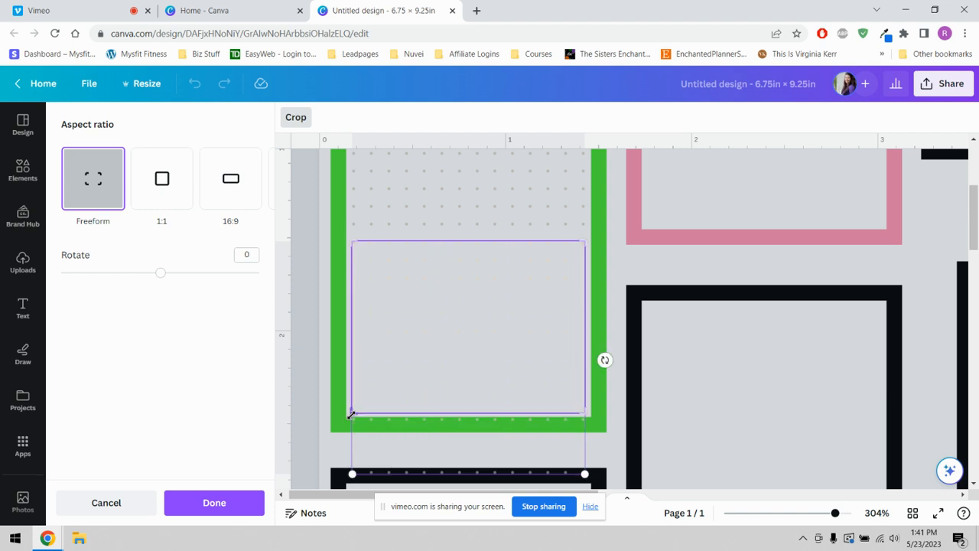
{"action": "left_click", "coordinate": [214, 503]}
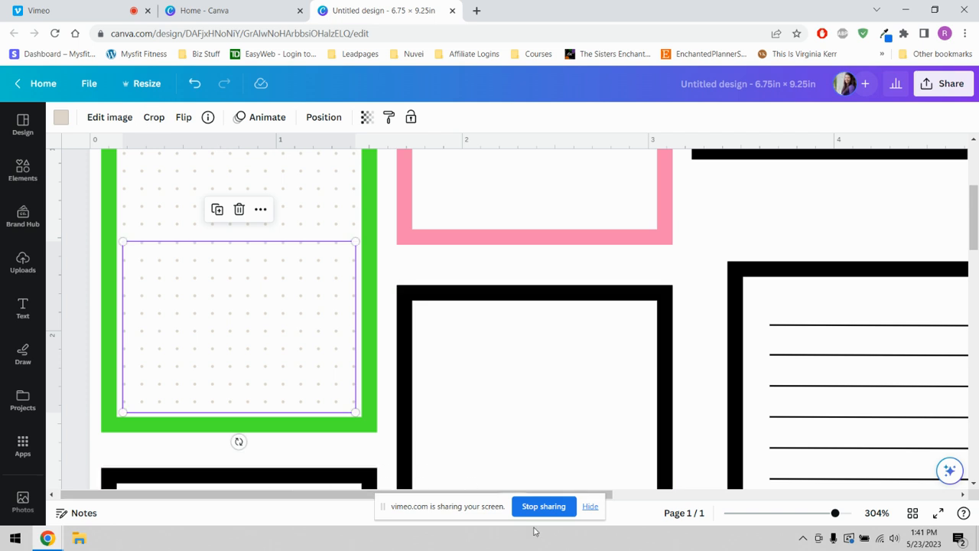
Step: Group the green rectangle with both dot grids inside it
{"action": "left_click_drag", "start_coordinate": [836, 517], "coordinate": [816, 516]}
{"action": "left_click", "coordinate": [151, 239]}
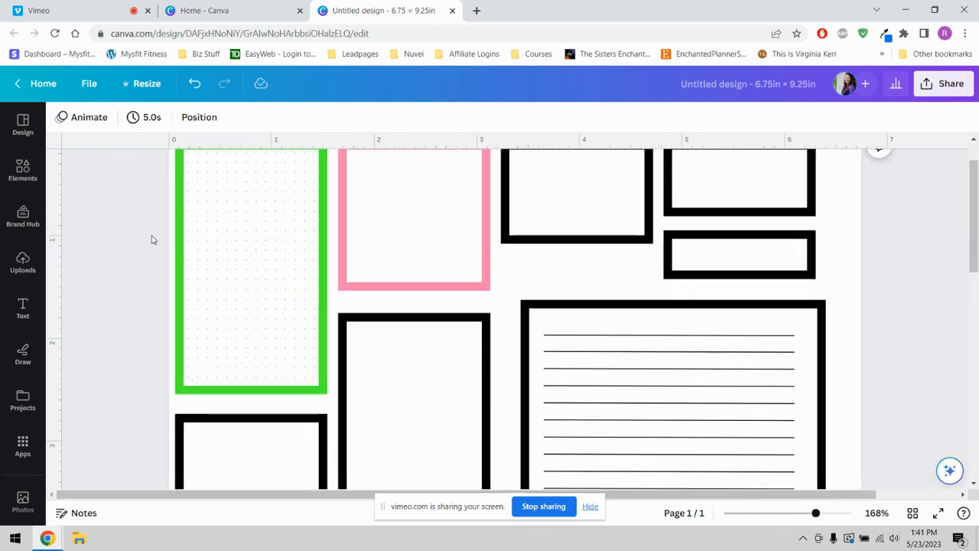
{"action": "scroll", "coordinate": [127, 284], "scroll_direction": "up", "scroll_amount": 2}
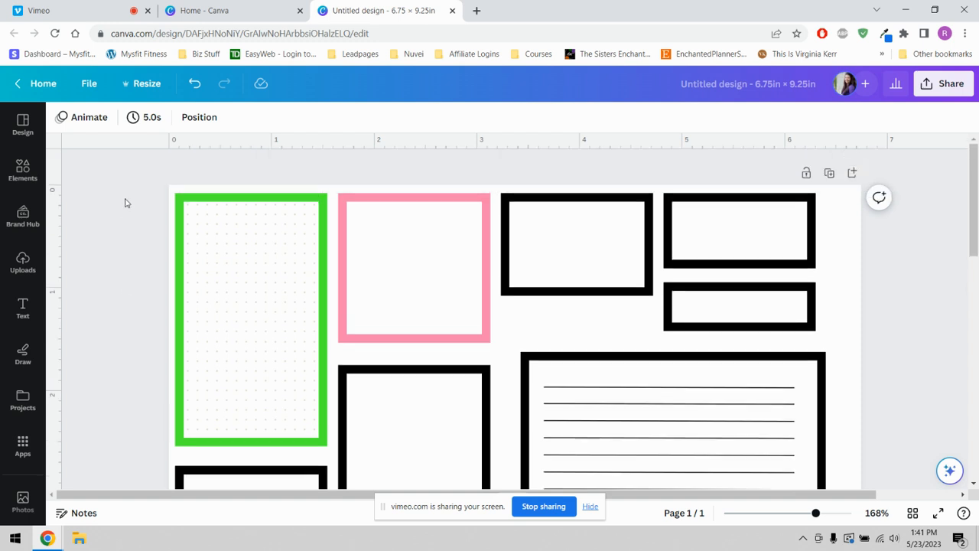
{"action": "left_click_drag", "start_coordinate": [133, 181], "coordinate": [319, 456]}
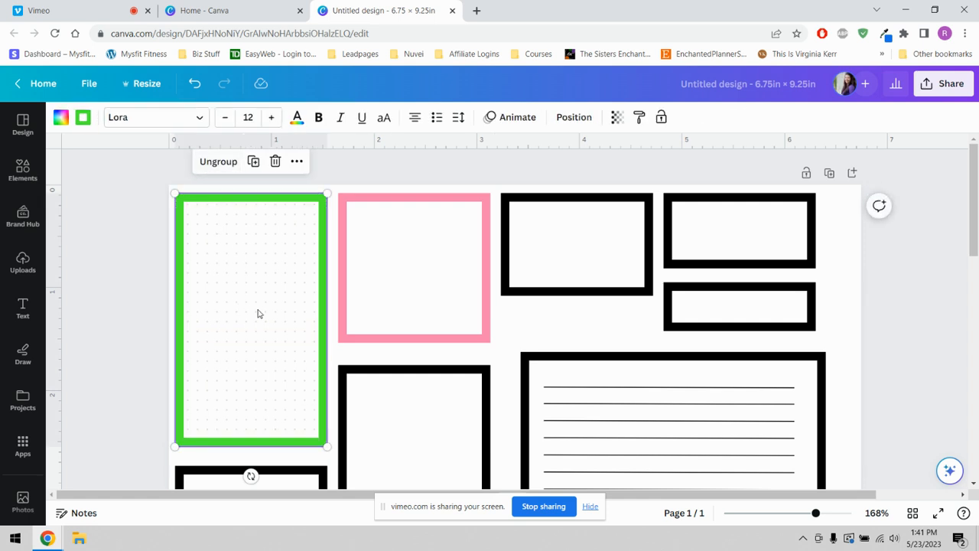
Step: Clear the second column by moving the pink rectangle and the tall black rectangle over to the page's right side
{"action": "left_click", "coordinate": [431, 277]}
{"action": "left_click_drag", "start_coordinate": [431, 278], "coordinate": [729, 315]}
{"action": "left_click_drag", "start_coordinate": [410, 448], "coordinate": [738, 407]}
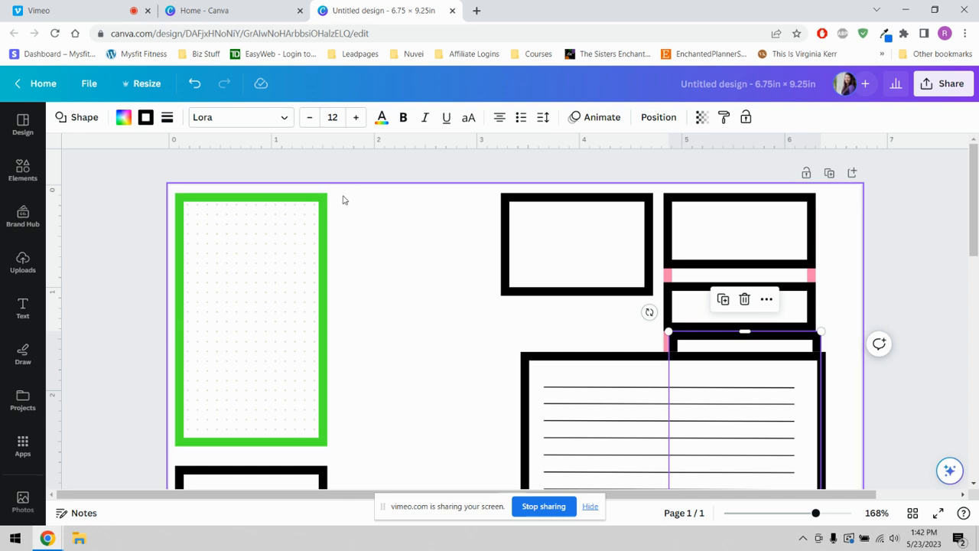
Step: Duplicate the green dot grid group and align the copy beside the original in the cleared second column
{"action": "left_click_drag", "start_coordinate": [343, 190], "coordinate": [162, 443]}
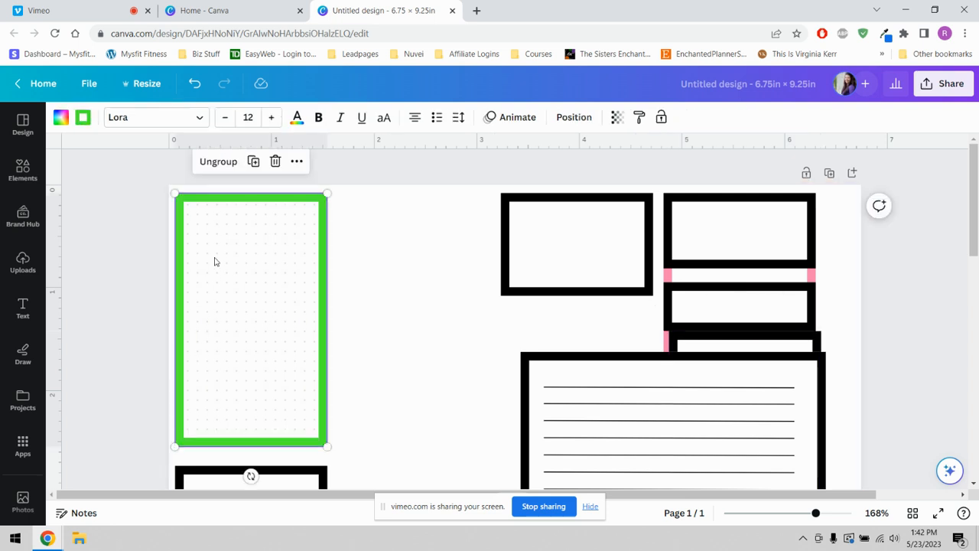
{"action": "left_click", "coordinate": [253, 161]}
{"action": "left_click_drag", "start_coordinate": [278, 309], "coordinate": [424, 286]}
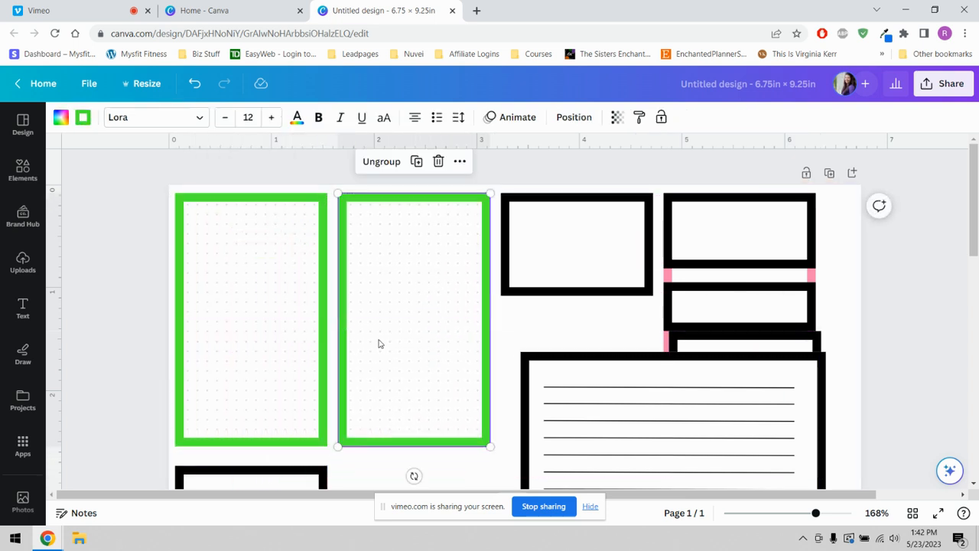
{"action": "left_click", "coordinate": [568, 275]}
{"action": "left_click", "coordinate": [234, 304]}
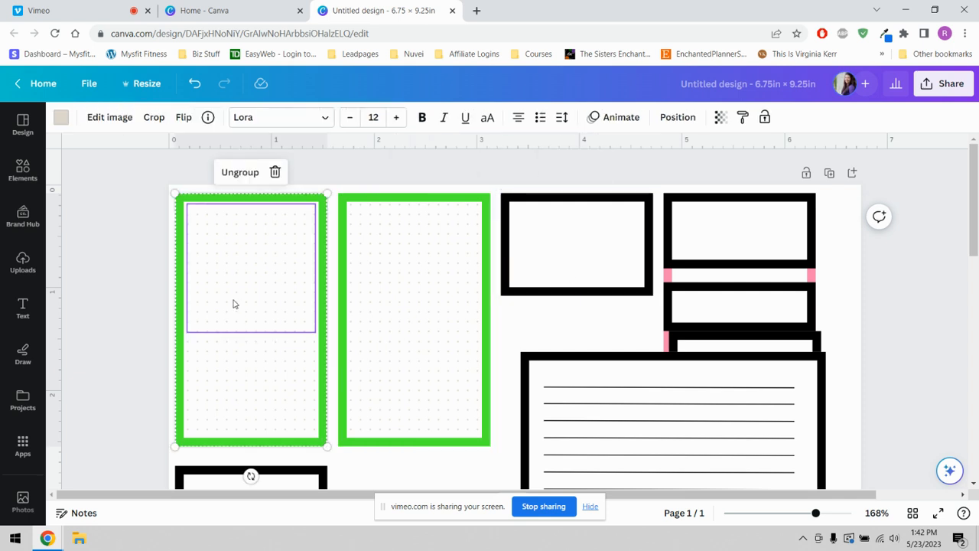
{"action": "left_click", "coordinate": [181, 227]}
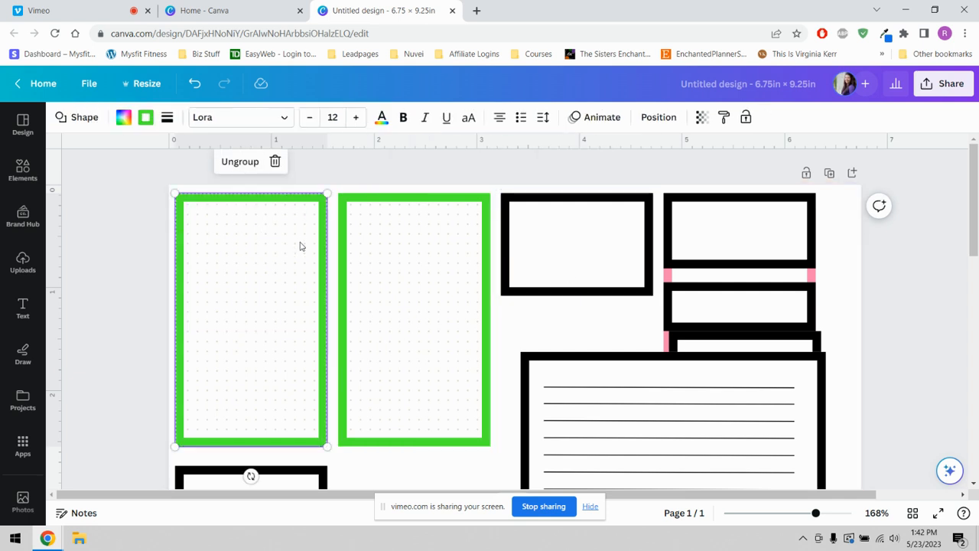
{"action": "left_click_drag", "start_coordinate": [316, 169], "coordinate": [214, 472]}
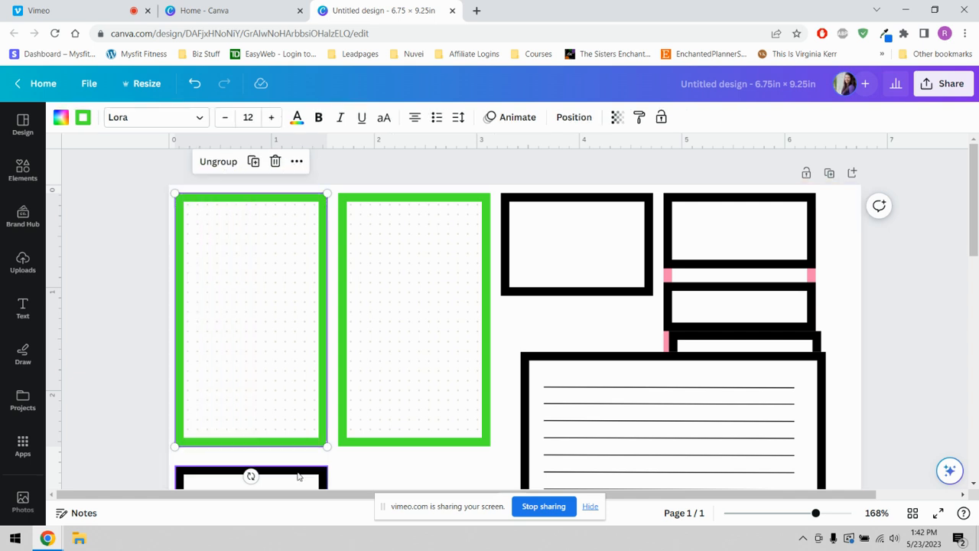
{"action": "scroll", "coordinate": [409, 422], "scroll_direction": "down", "scroll_amount": 3}
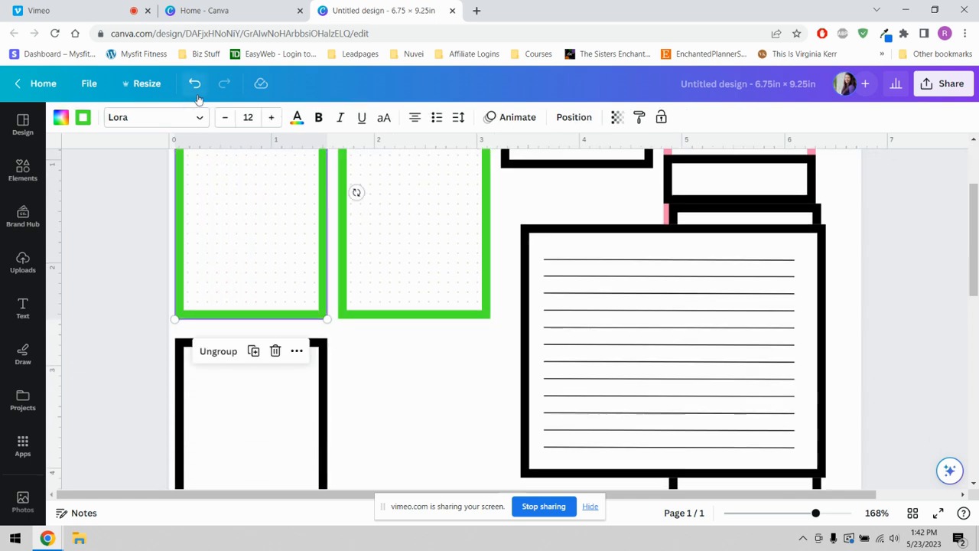
Step: Undo the duplication of the green dot grid group and move the lined black box left beneath the second and third columns
{"action": "left_click", "coordinate": [194, 83]}
{"action": "left_click", "coordinate": [195, 83]}
{"action": "left_click_drag", "start_coordinate": [647, 391], "coordinate": [471, 356]}
{"action": "scroll", "coordinate": [470, 356], "scroll_direction": "up", "scroll_amount": 3}
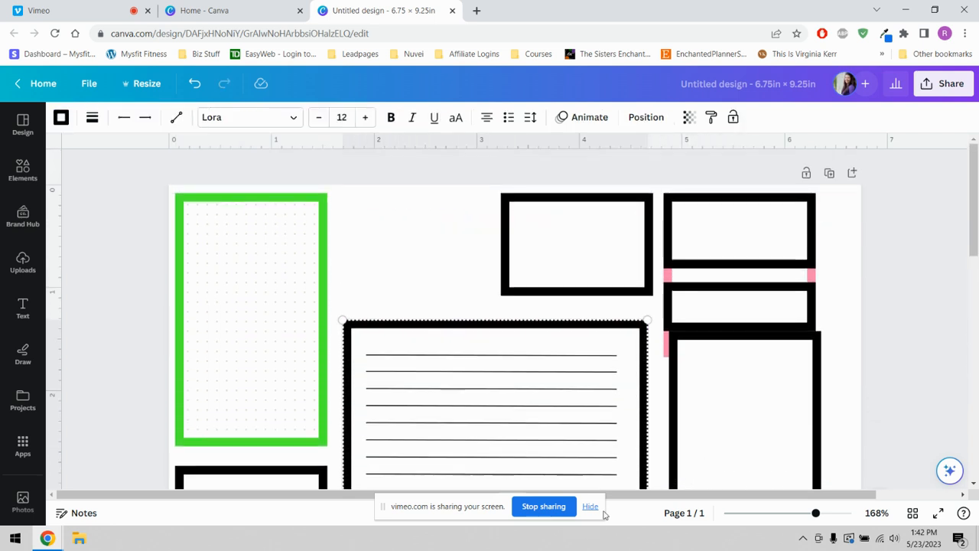
Step: Move the pink rectangle back to the second column beside the green dot grid group
{"action": "left_click_drag", "start_coordinate": [723, 281], "coordinate": [420, 255]}
{"action": "scroll", "coordinate": [528, 426], "scroll_direction": "down", "scroll_amount": 3}
{"action": "scroll", "coordinate": [535, 410], "scroll_direction": "up", "scroll_amount": 5}
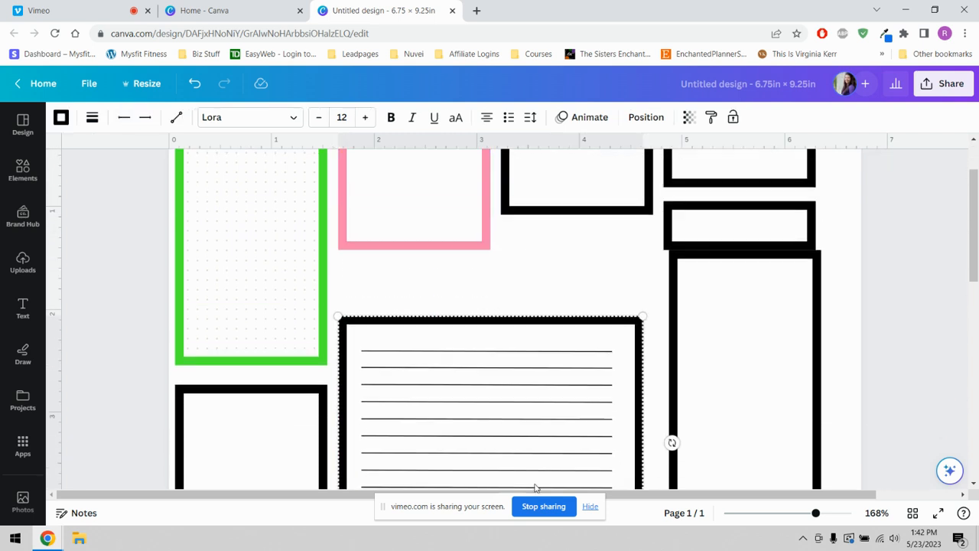
Step: Place the lined box just beneath the pink rectangle and align the tall black rectangle under the two small ones in the fourth column
{"action": "left_click", "coordinate": [438, 379]}
{"action": "left_click_drag", "start_coordinate": [428, 322], "coordinate": [427, 322]}
{"action": "left_click_drag", "start_coordinate": [488, 451], "coordinate": [483, 404]}
{"action": "scroll", "coordinate": [701, 398], "scroll_direction": "down", "scroll_amount": 2}
{"action": "left_click_drag", "start_coordinate": [702, 400], "coordinate": [695, 408]}
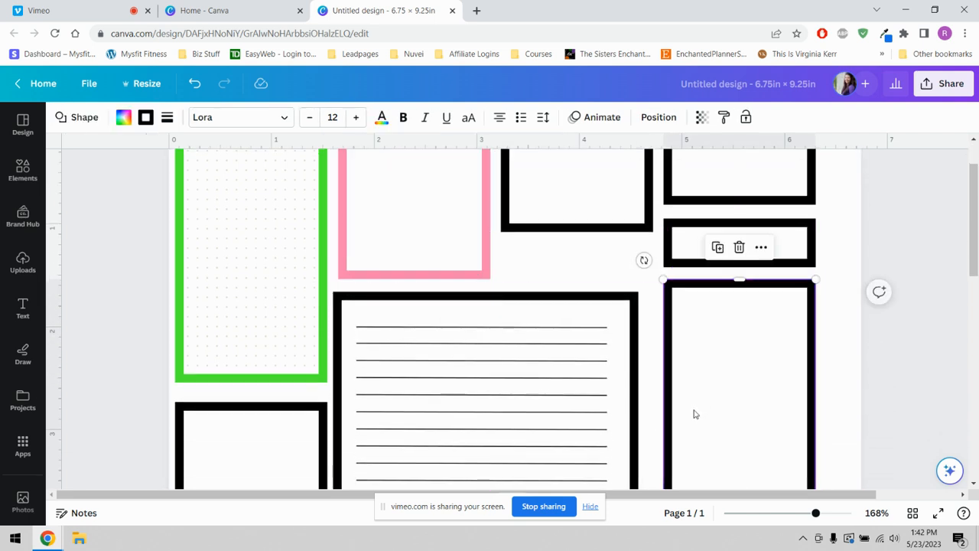
Step: Move the stray writing line into the lined box and place it below the last line
{"action": "scroll", "coordinate": [695, 408], "scroll_direction": "down", "scroll_amount": 2}
{"action": "left_click_drag", "start_coordinate": [816, 514], "coordinate": [786, 513]}
{"action": "left_click_drag", "start_coordinate": [611, 349], "coordinate": [511, 345]}
{"action": "left_click", "coordinate": [581, 344]}
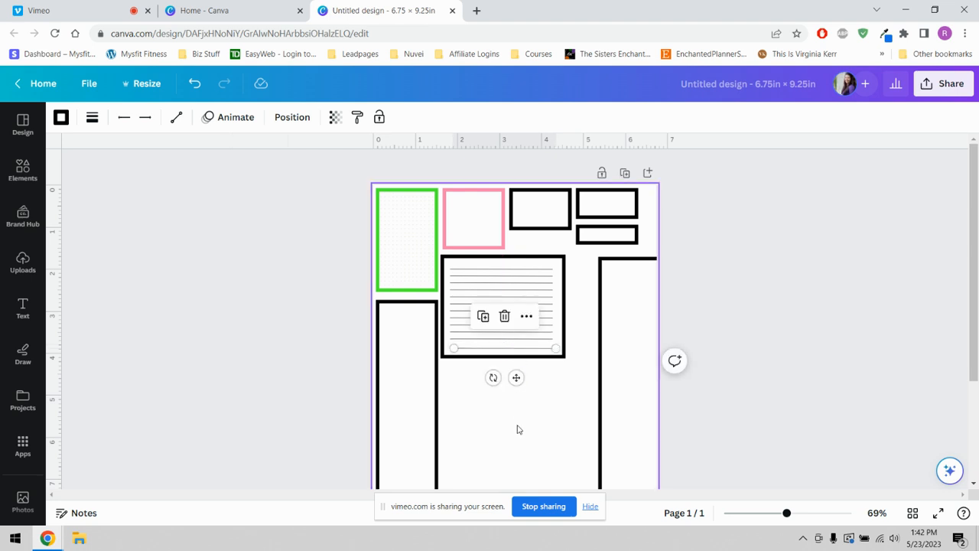
{"action": "left_click", "coordinate": [523, 442]}
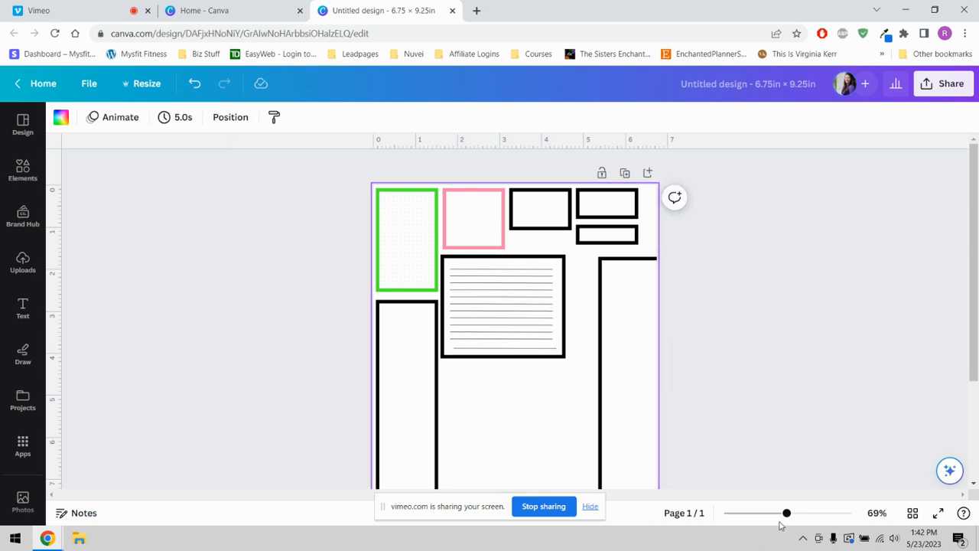
{"action": "left_click_drag", "start_coordinate": [786, 514], "coordinate": [813, 519]}
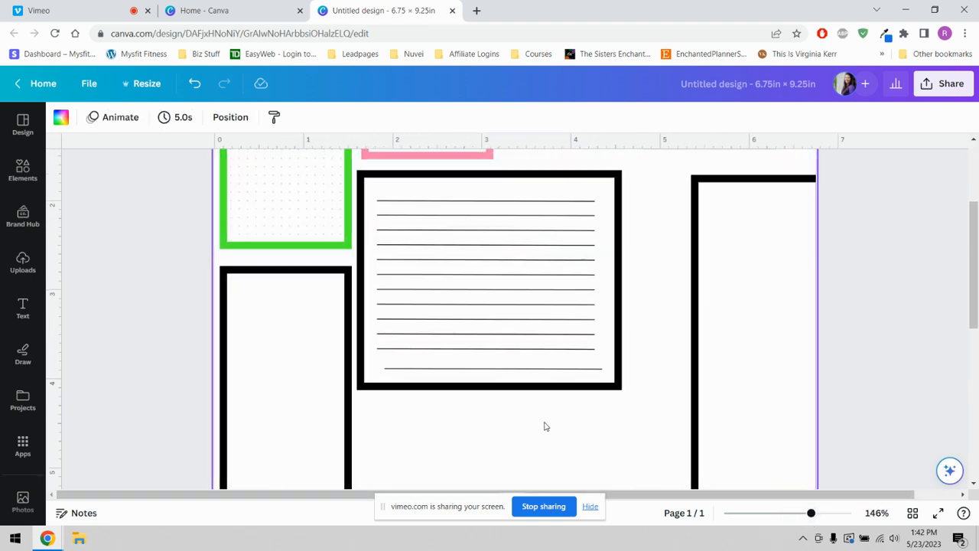
{"action": "left_click_drag", "start_coordinate": [522, 373], "coordinate": [517, 363]}
Step: Group the lined box with its added bottom line and shift the group slightly down, flush with the pink rectangle's left edge
{"action": "left_click_drag", "start_coordinate": [586, 427], "coordinate": [505, 326]}
{"action": "left_click", "coordinate": [463, 421]}
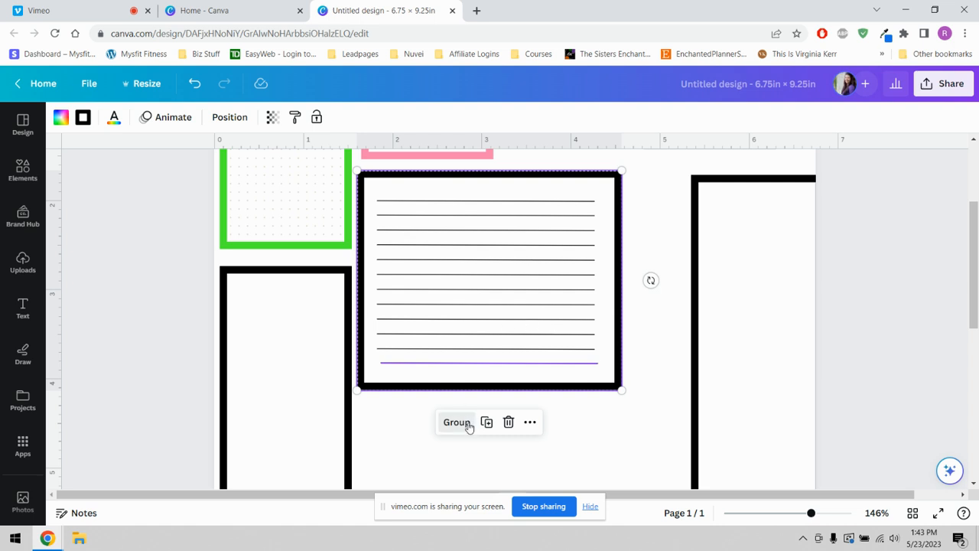
{"action": "left_click_drag", "start_coordinate": [598, 333], "coordinate": [591, 349]}
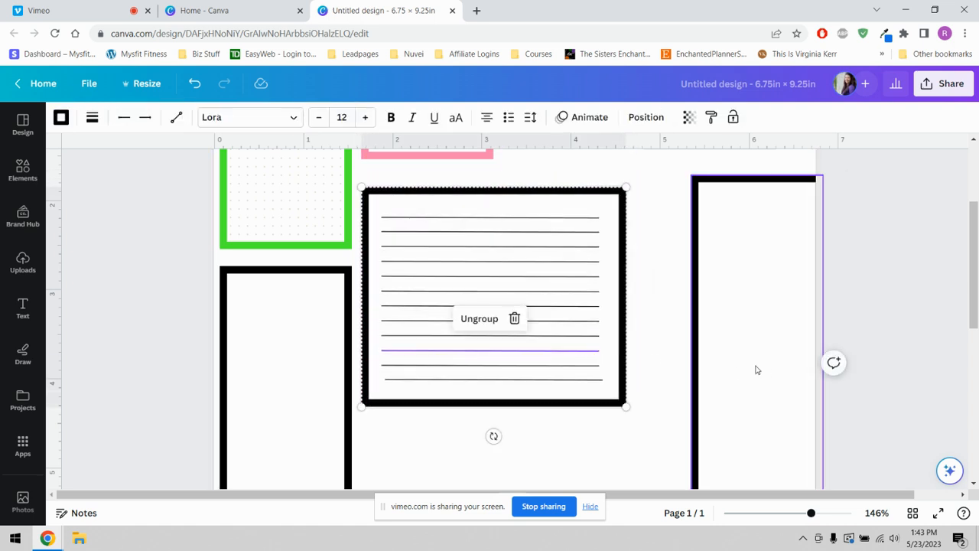
Step: Raise the lined box slightly beneath the pink rectangle and realign the tall black rectangle under the fourth column's small rectangles
{"action": "left_click_drag", "start_coordinate": [765, 370], "coordinate": [736, 369]}
{"action": "left_click_drag", "start_coordinate": [811, 513], "coordinate": [800, 513]}
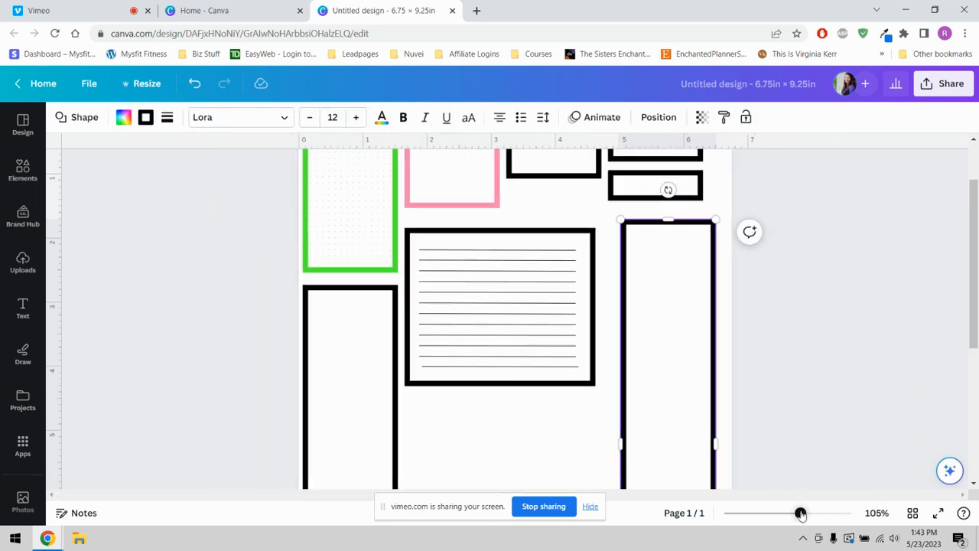
{"action": "left_click_drag", "start_coordinate": [565, 361], "coordinate": [564, 352]}
{"action": "left_click_drag", "start_coordinate": [669, 382], "coordinate": [660, 372]}
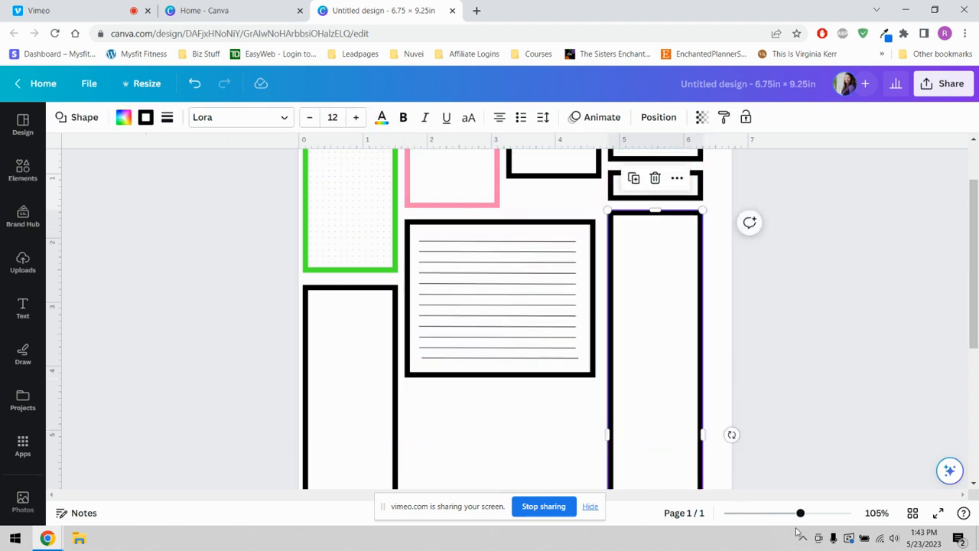
Step: Shift the lined box slightly down to widen the gap below the pink rectangle
{"action": "left_click_drag", "start_coordinate": [800, 513], "coordinate": [784, 513]}
{"action": "scroll", "coordinate": [727, 441], "scroll_direction": "down", "scroll_amount": 3}
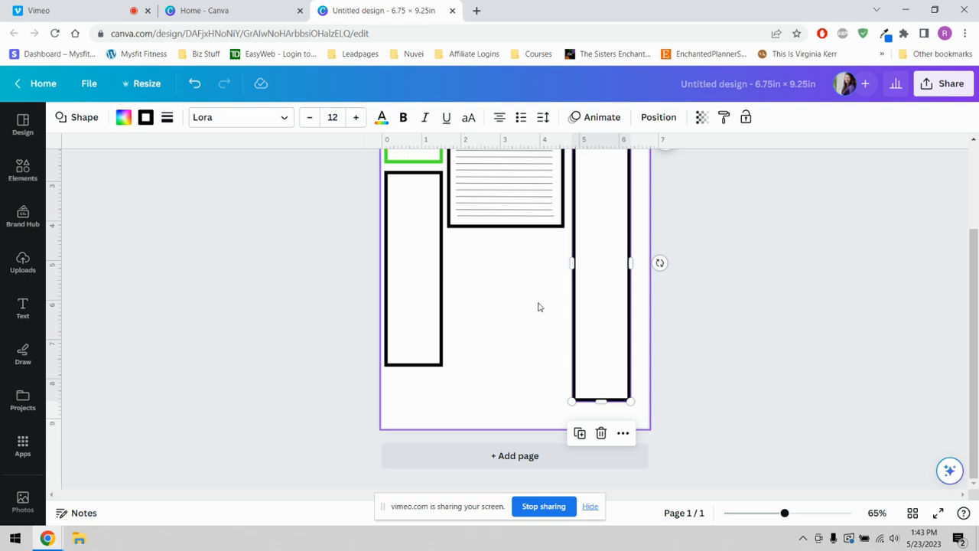
{"action": "scroll", "coordinate": [538, 307], "scroll_direction": "up", "scroll_amount": 2}
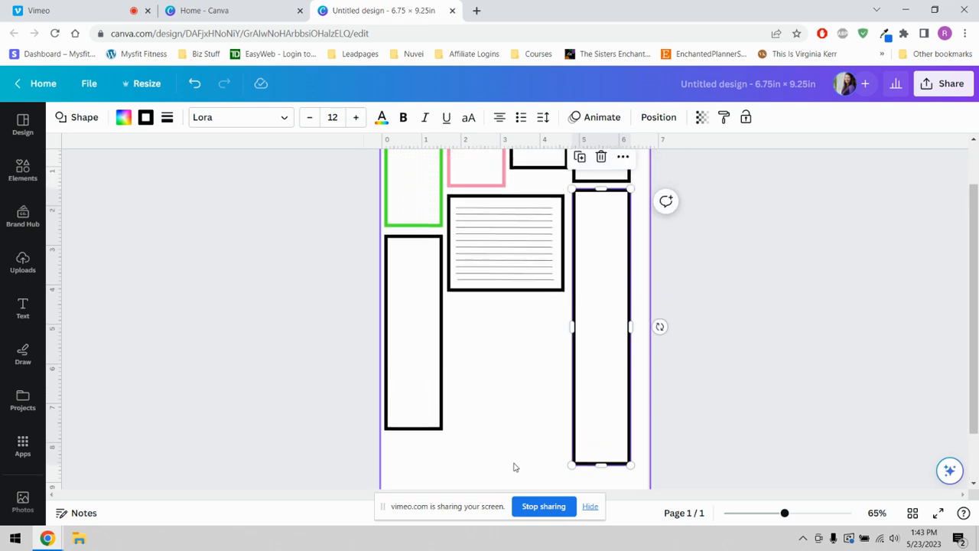
{"action": "scroll", "coordinate": [462, 470], "scroll_direction": "up", "scroll_amount": 2}
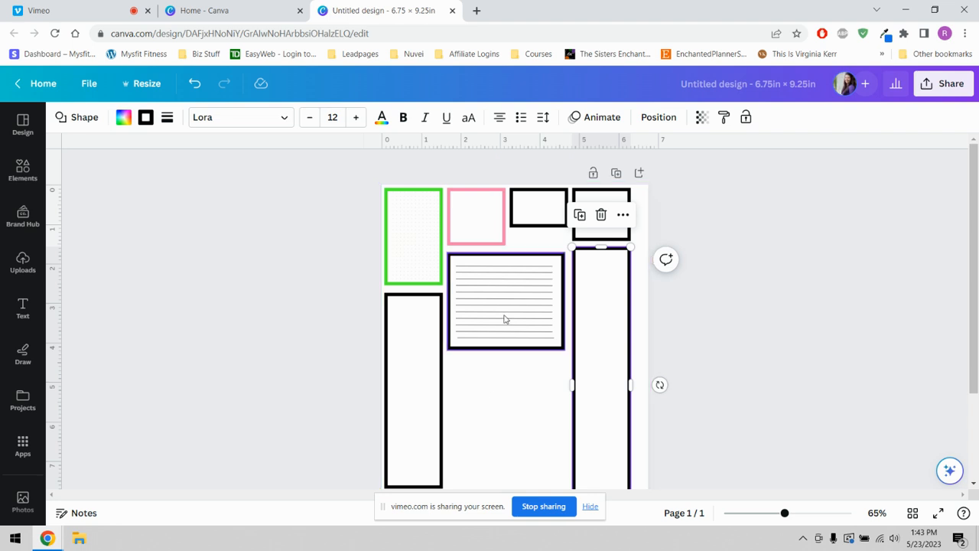
{"action": "left_click", "coordinate": [504, 320]}
{"action": "left_click_drag", "start_coordinate": [507, 319], "coordinate": [507, 322]}
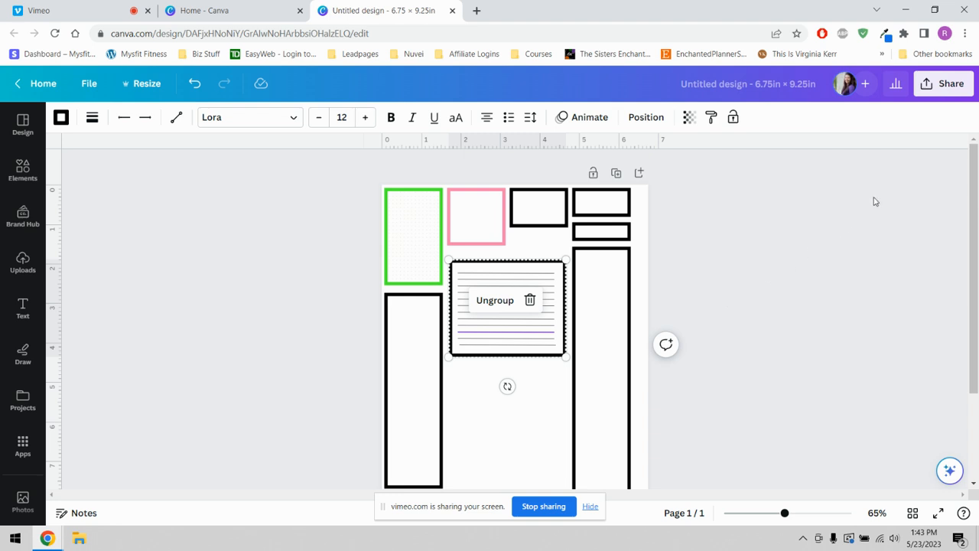
Step: Examine the download settings for a PNG with transparent background and for PDF Standard, and close them
{"action": "left_click", "coordinate": [926, 85]}
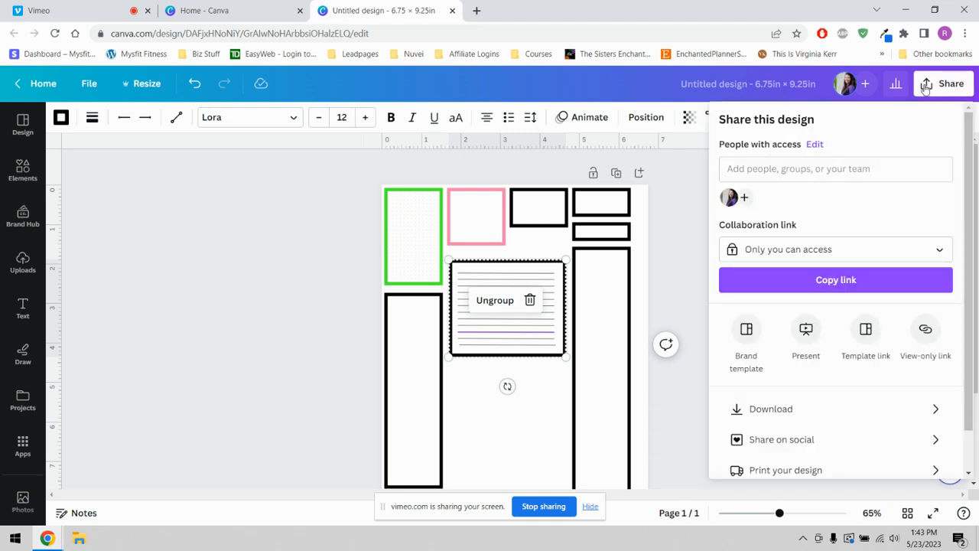
{"action": "left_click", "coordinate": [771, 408]}
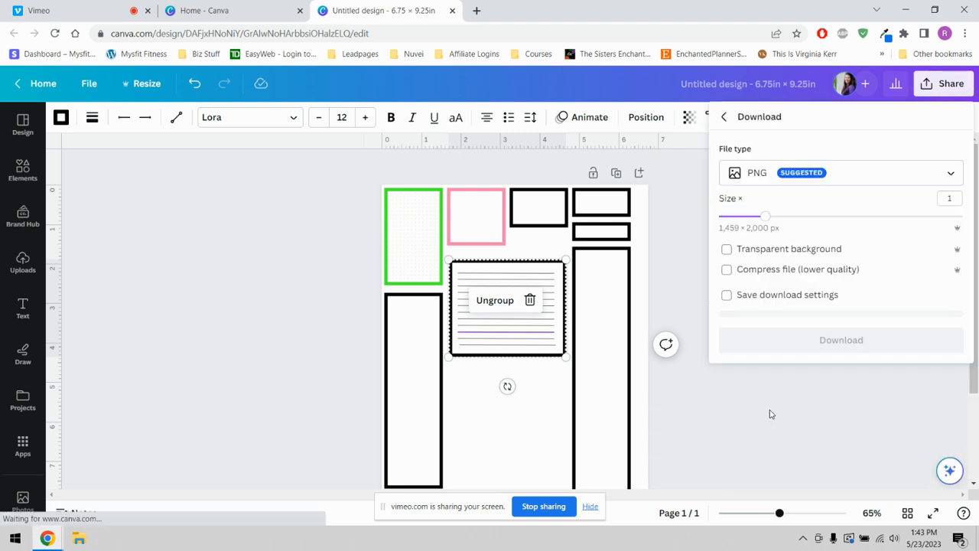
{"action": "left_click", "coordinate": [807, 254]}
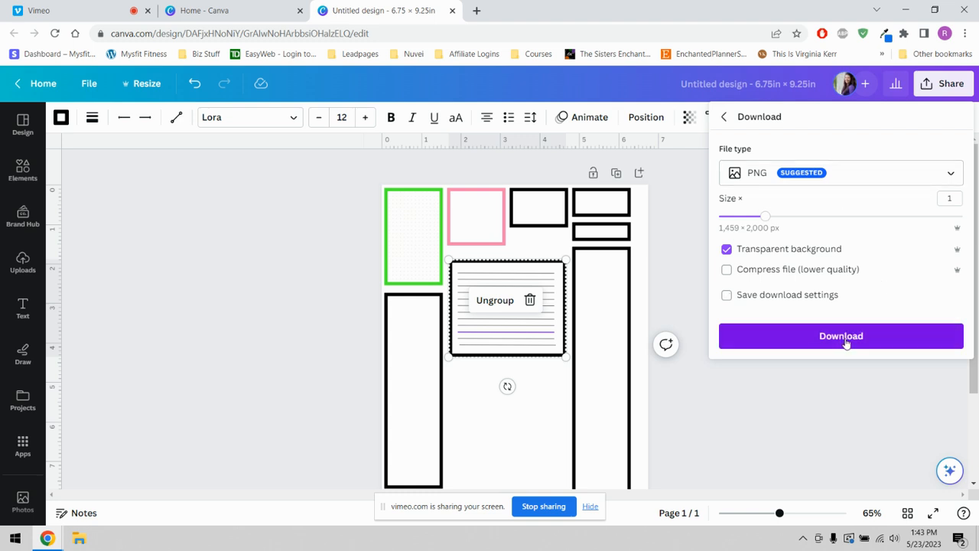
{"action": "left_click", "coordinate": [893, 181]}
{"action": "left_click", "coordinate": [821, 284]}
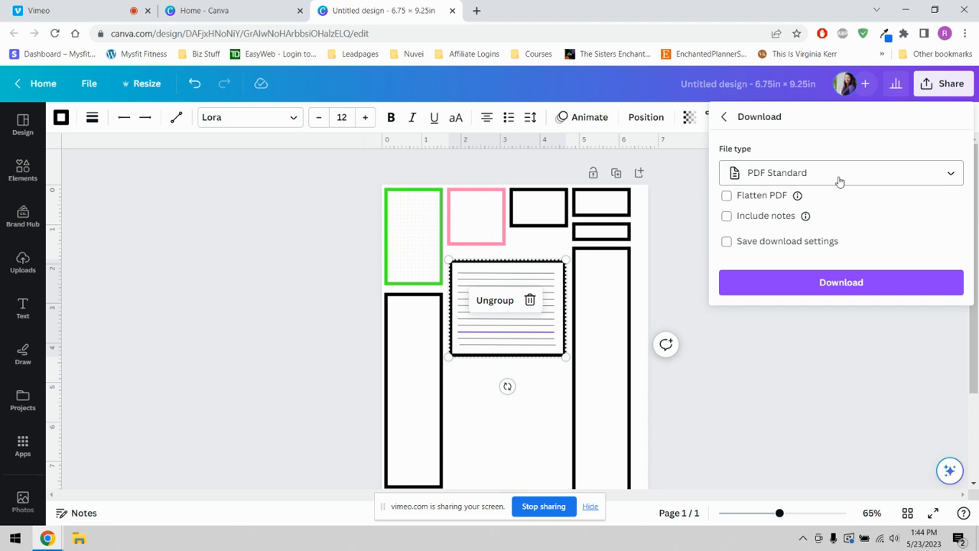
{"action": "left_click", "coordinate": [659, 252]}
{"action": "scroll", "coordinate": [642, 291], "scroll_direction": "down", "scroll_amount": 1}
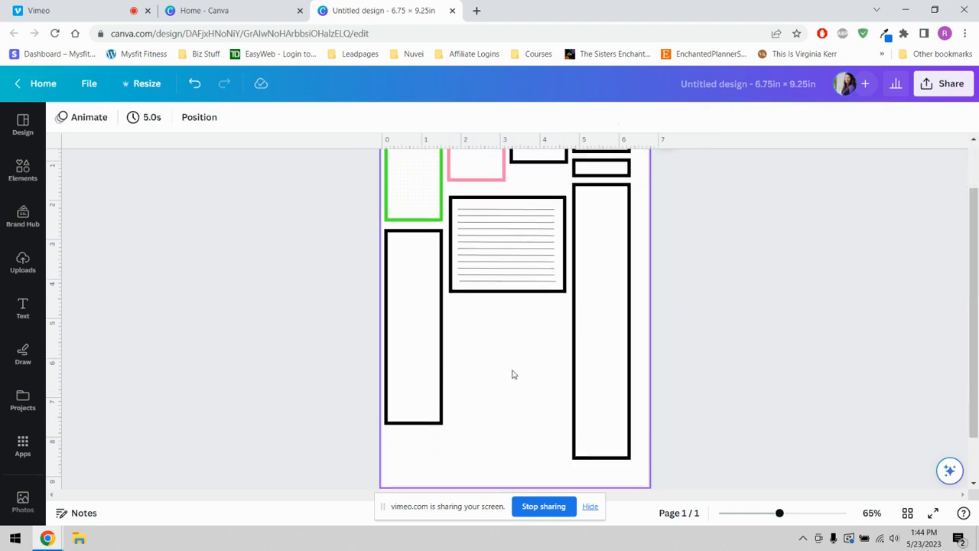
{"action": "scroll", "coordinate": [515, 372], "scroll_direction": "up", "scroll_amount": 1}
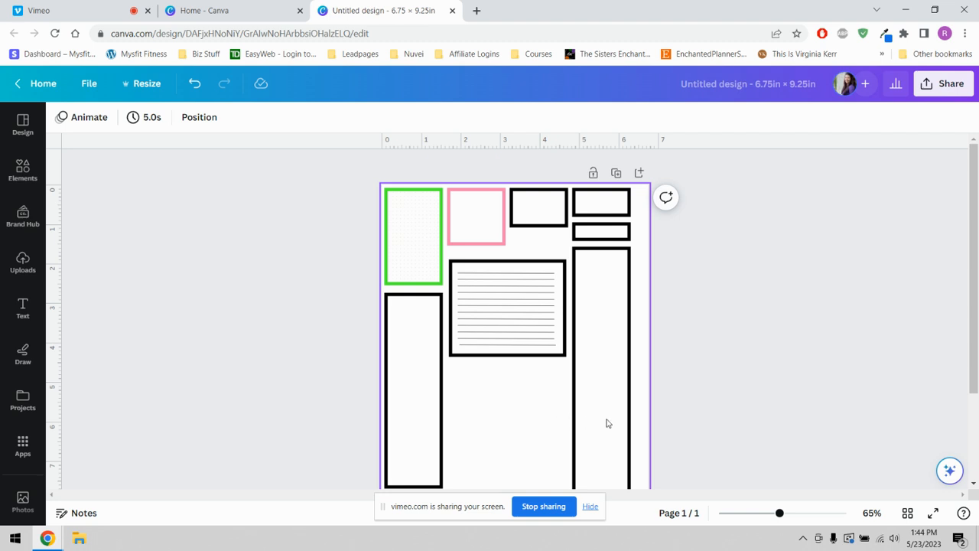
{"action": "mouse_move", "coordinate": [778, 513]}
{"action": "left_mouse_down"}
{"action": "mouse_move", "coordinate": [767, 514]}
{"action": "mouse_move", "coordinate": [783, 513]}
{"action": "left_mouse_up"}
{"action": "scroll", "coordinate": [702, 345], "scroll_direction": "up", "scroll_amount": 2}
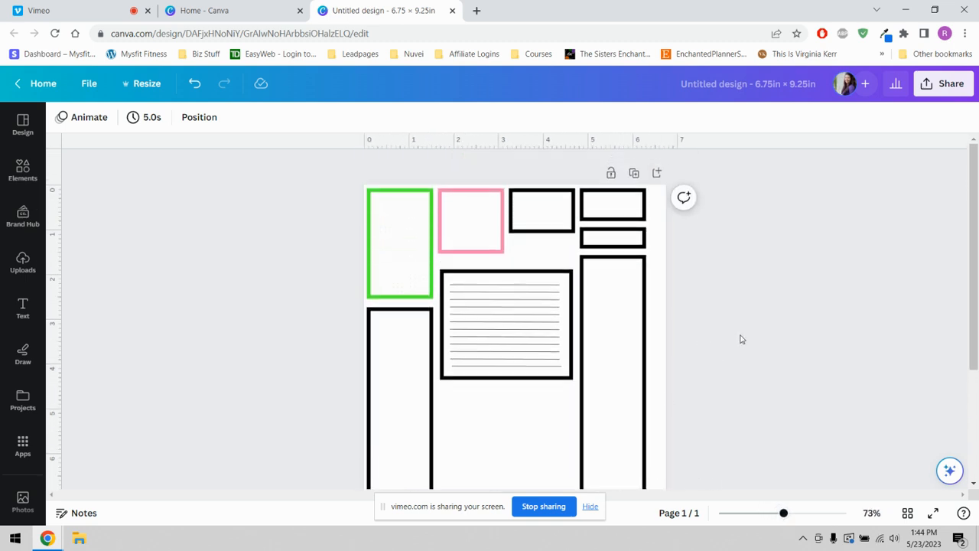
{"action": "left_click_drag", "start_coordinate": [788, 518], "coordinate": [780, 517]}
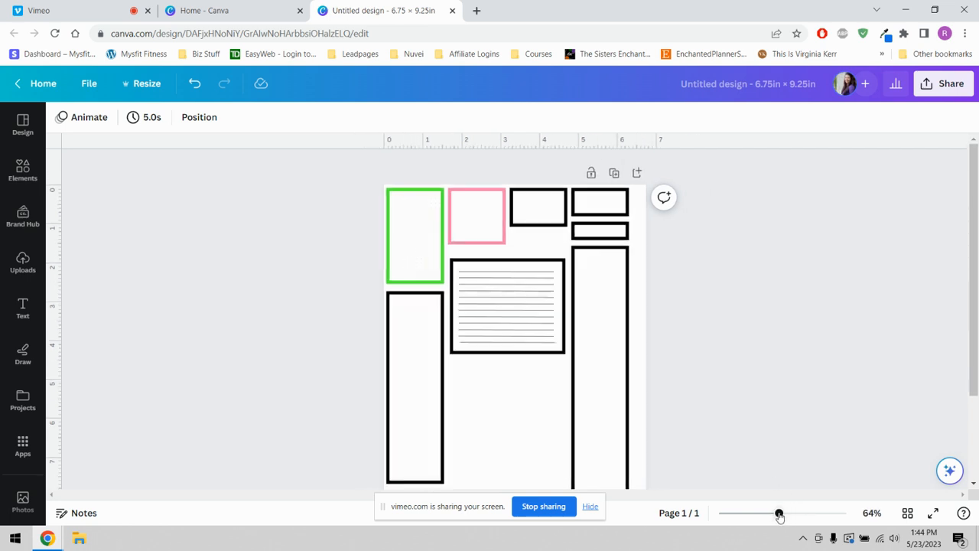